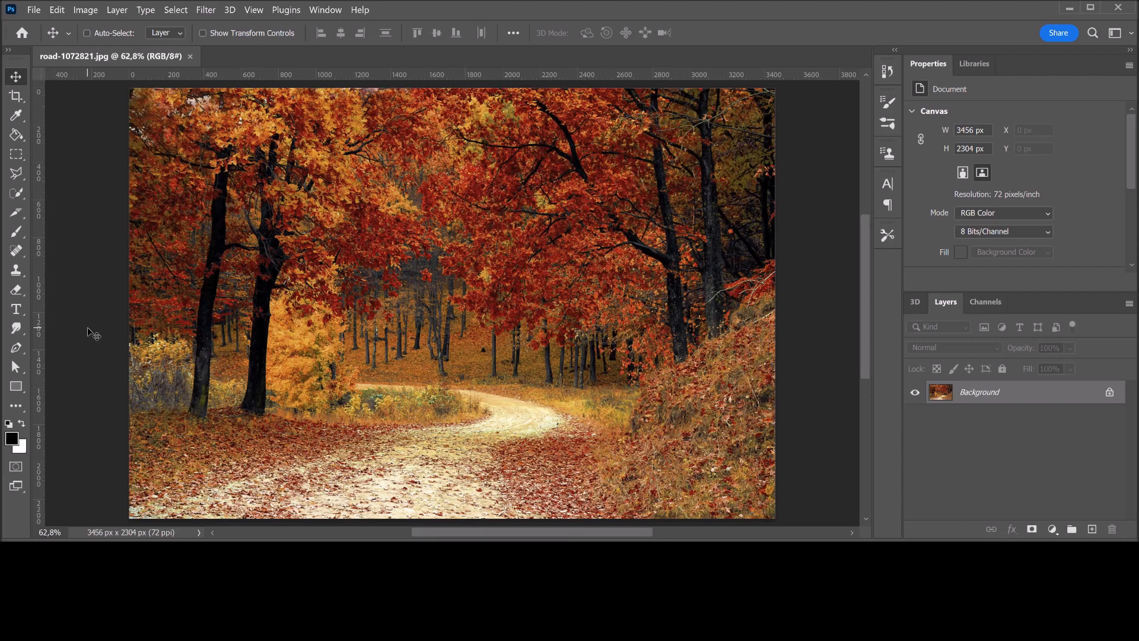
# - Create a new 1500 x 1000 pixel RGB document at 72 pixels/inch with a transparent background
pyautogui.hotkey('ctrl', 'n')
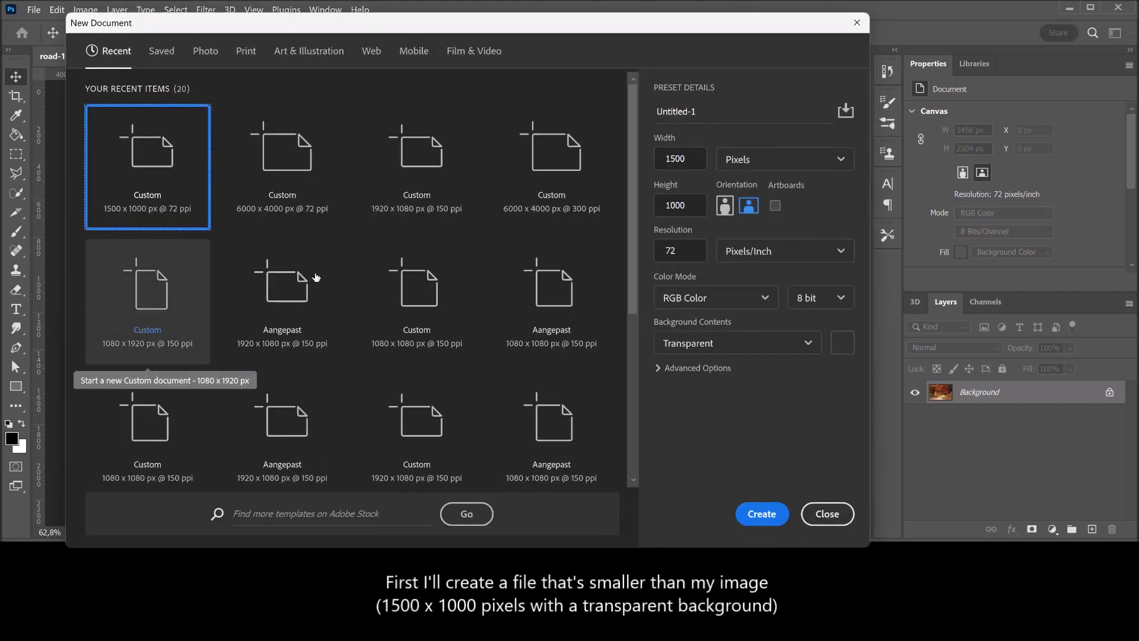
pyautogui.doubleClick(685, 157)
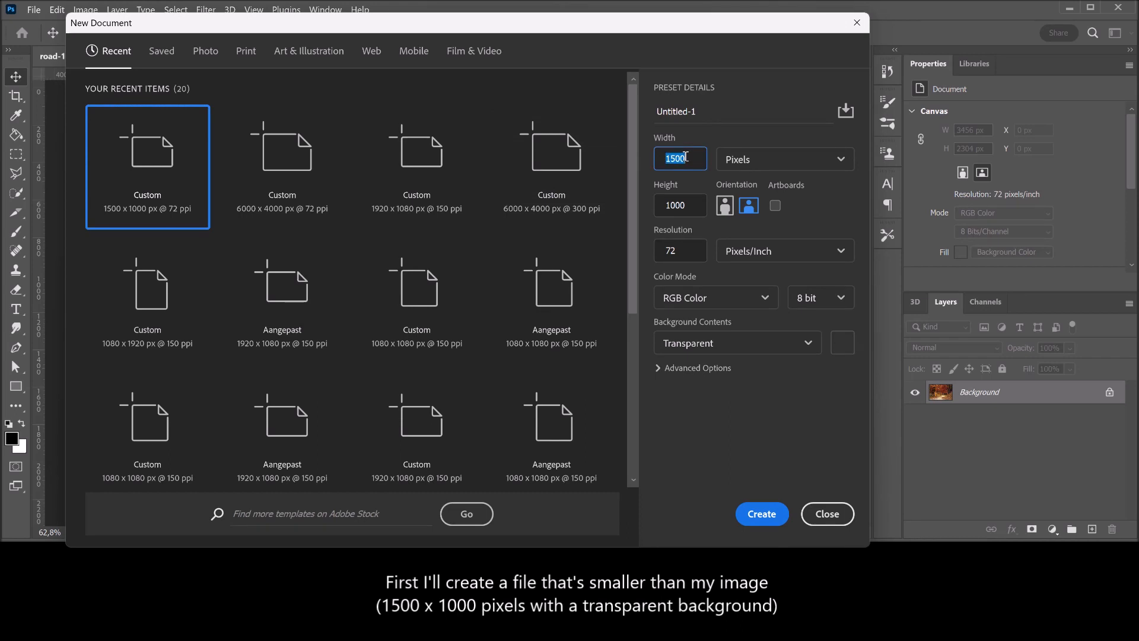
pyautogui.doubleClick(693, 209)
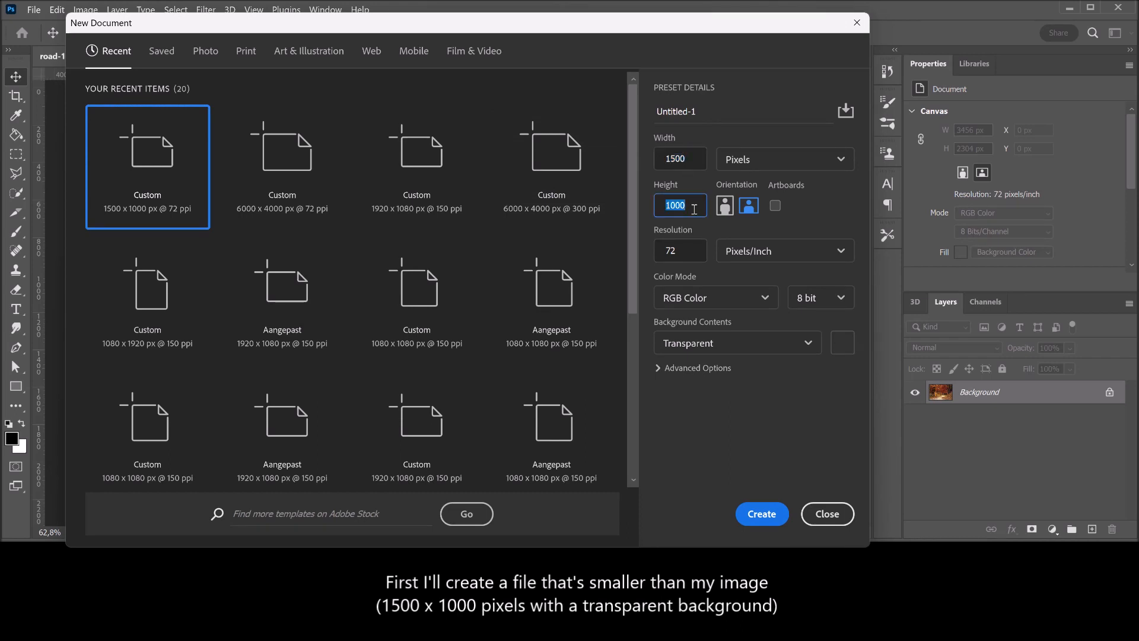
pyautogui.click(796, 349)
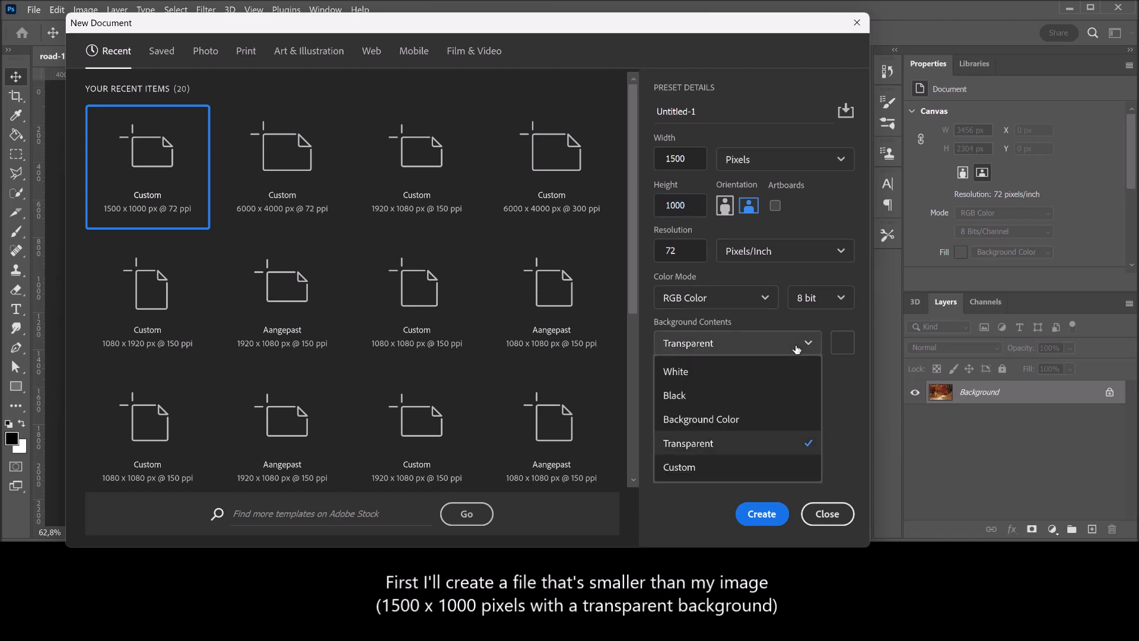
pyautogui.click(795, 346)
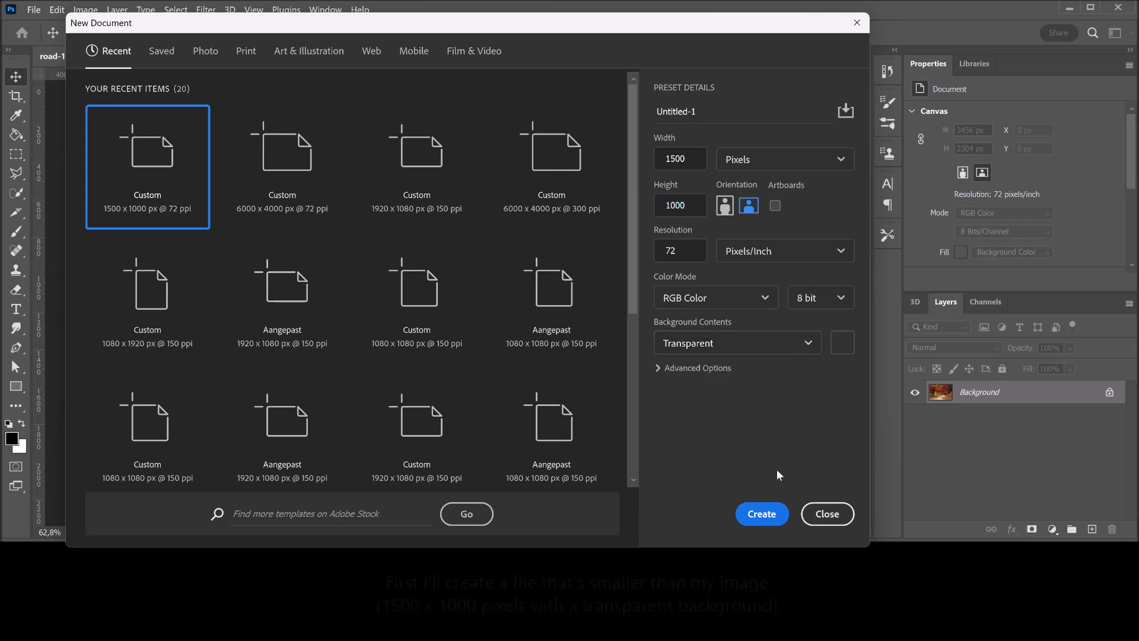
pyautogui.click(761, 514)
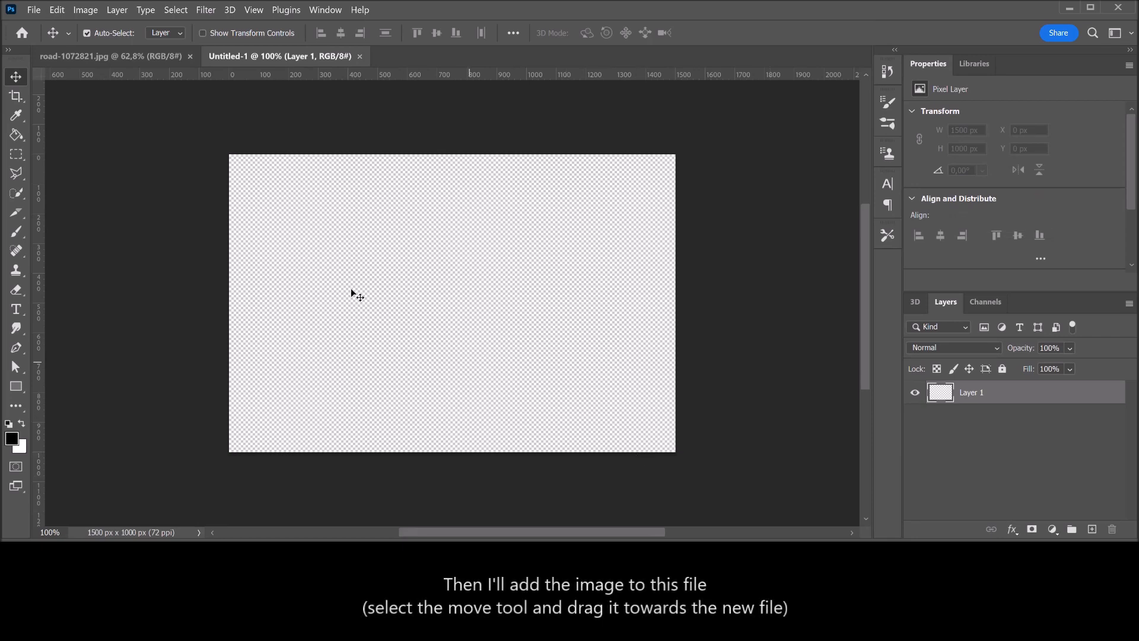
# - Copy the autumn road image from road-1072821.jpg into the Untitled-1 document as a new layer
pyautogui.click(153, 65)
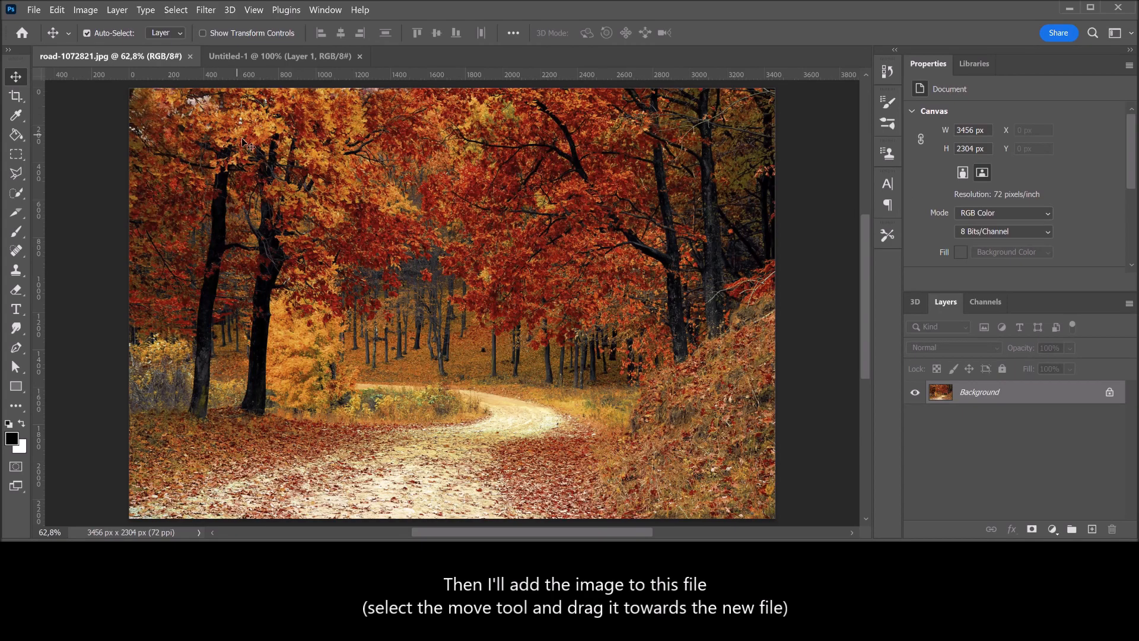
pyautogui.moveTo(248, 144); pyautogui.dragTo(407, 266)
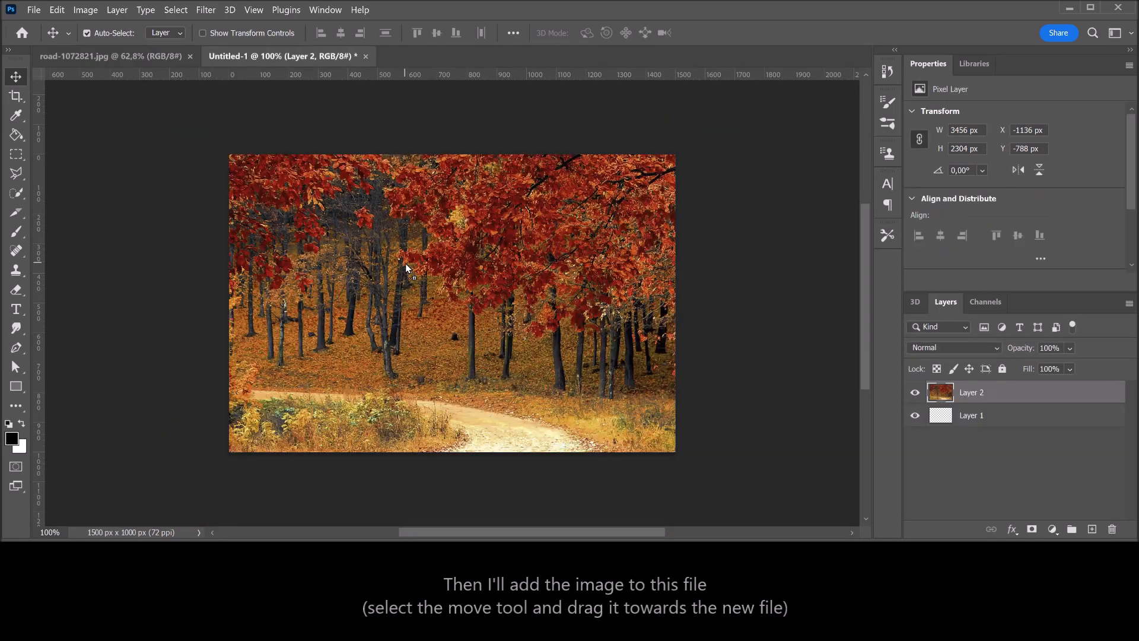
# - Compare the full extent of the image layer with the canvas using Free Transform, without applying any change
pyautogui.press('ctrl')
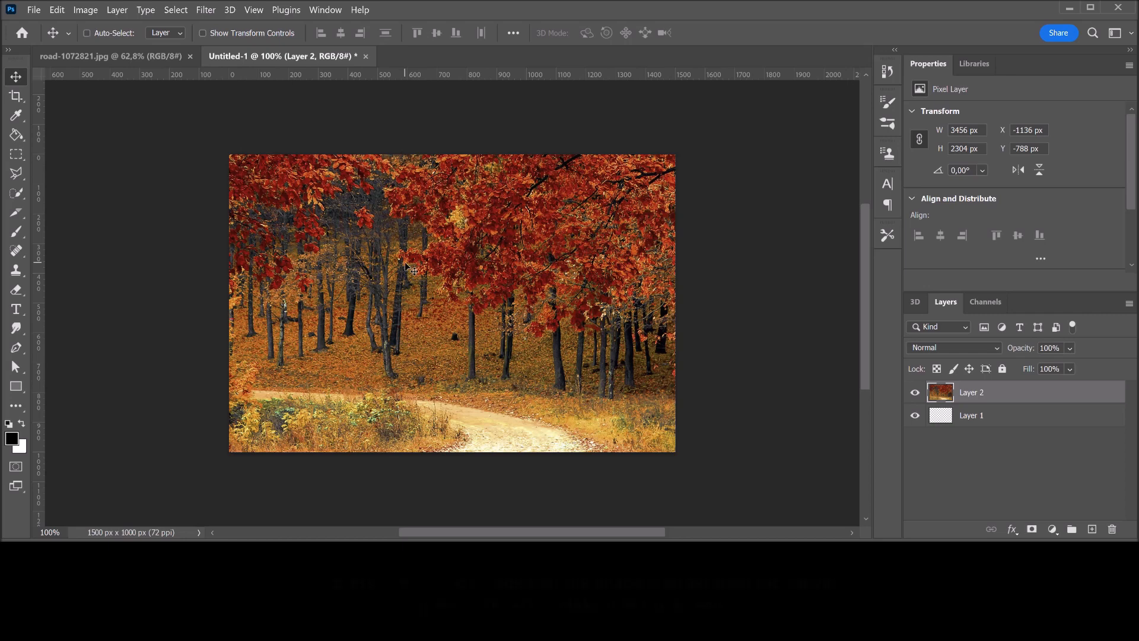
pyautogui.hotkey('ctrl', 't')
pyautogui.hotkey('ctrl', '0')
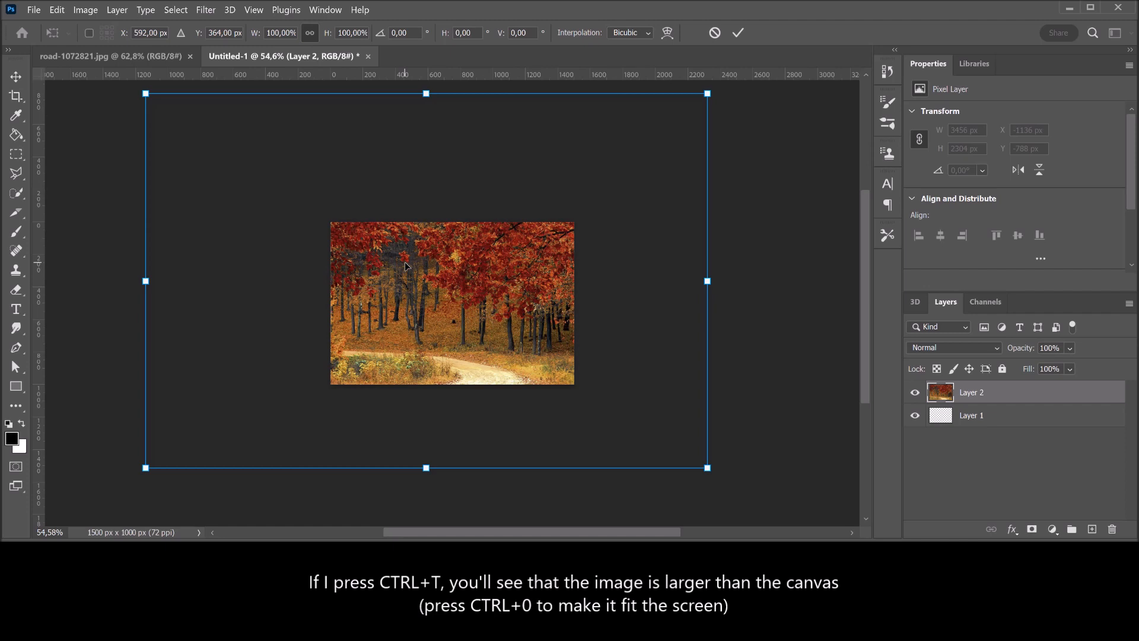
pyautogui.press('Escape')
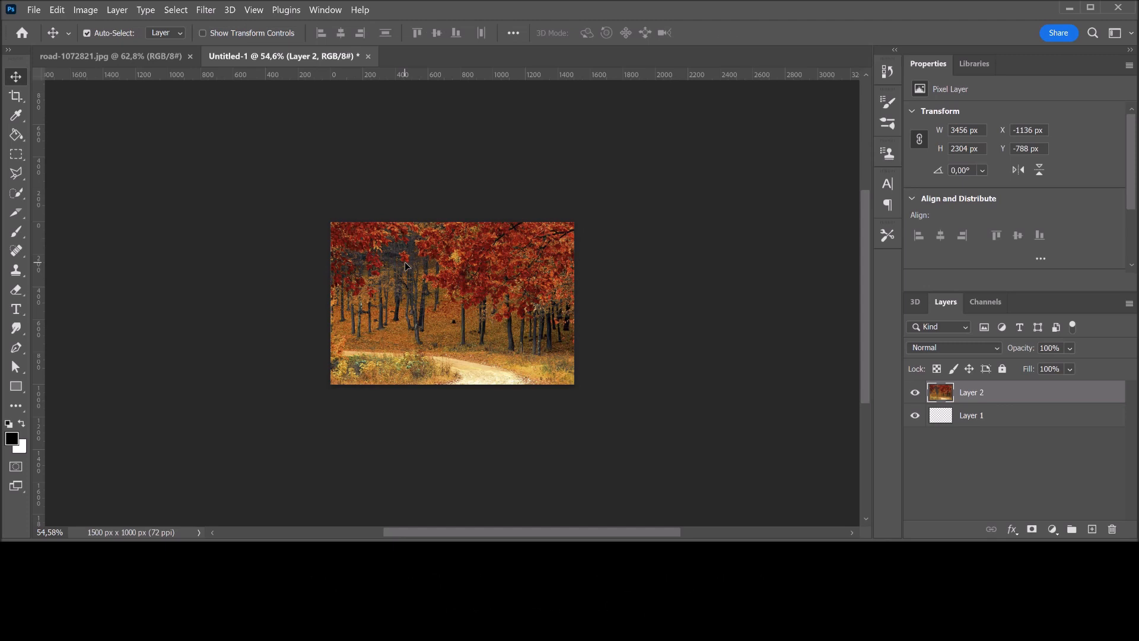
# - Expand the canvas to the whole image with Reveal All and check the layer's bounds with Free Transform
pyautogui.click(86, 10)
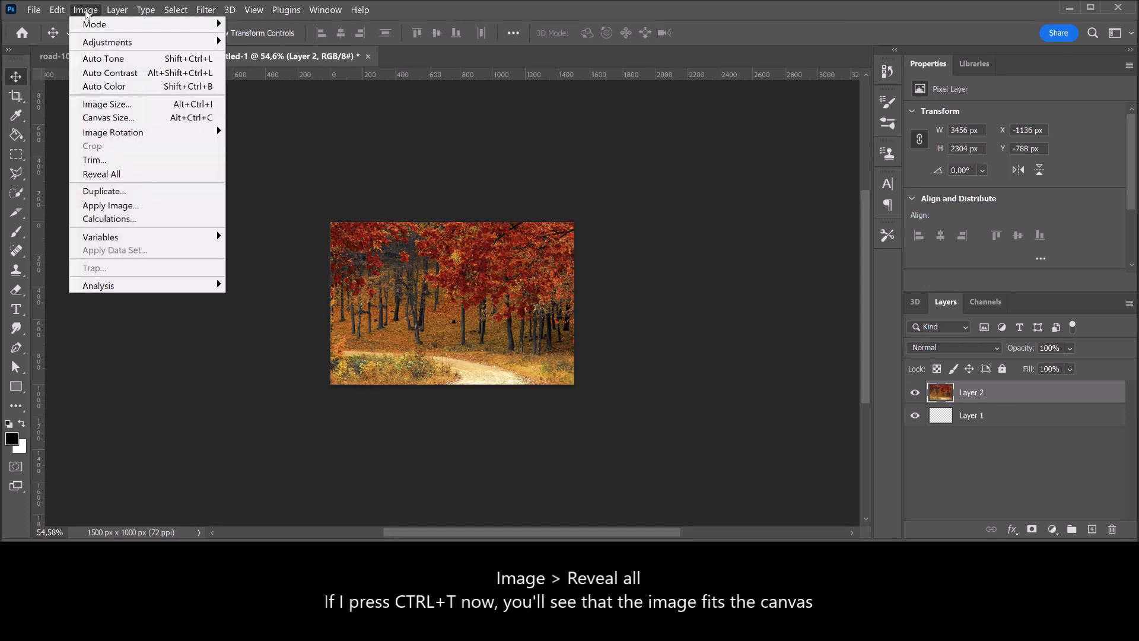
pyautogui.click(131, 175)
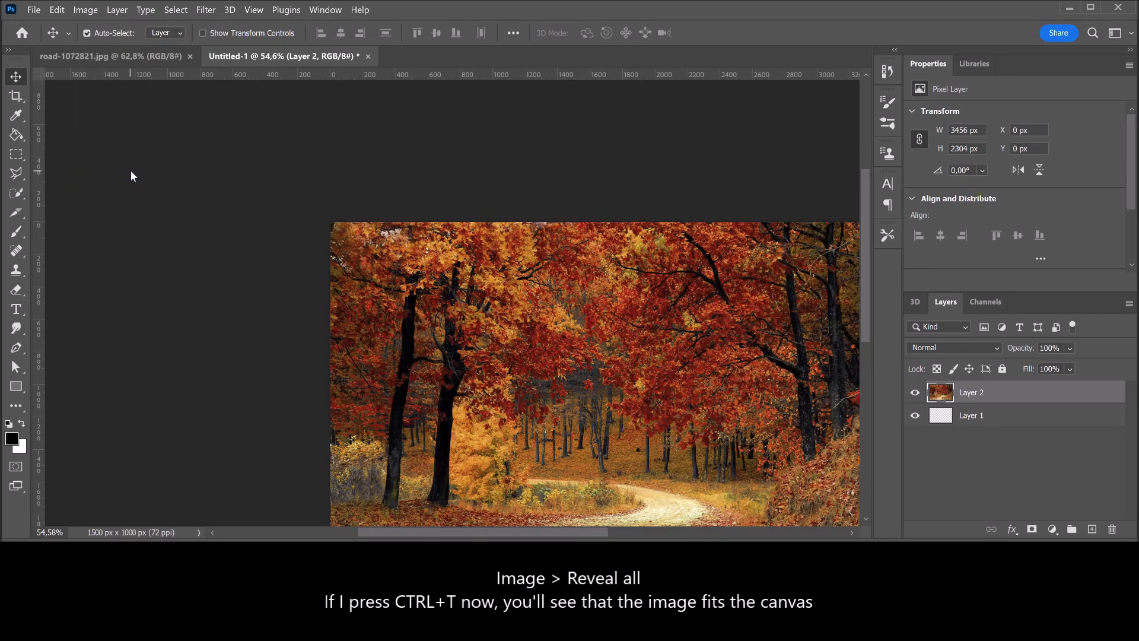
pyautogui.hotkey('ctrl', '0')
pyautogui.hotkey('ctrl', 't')
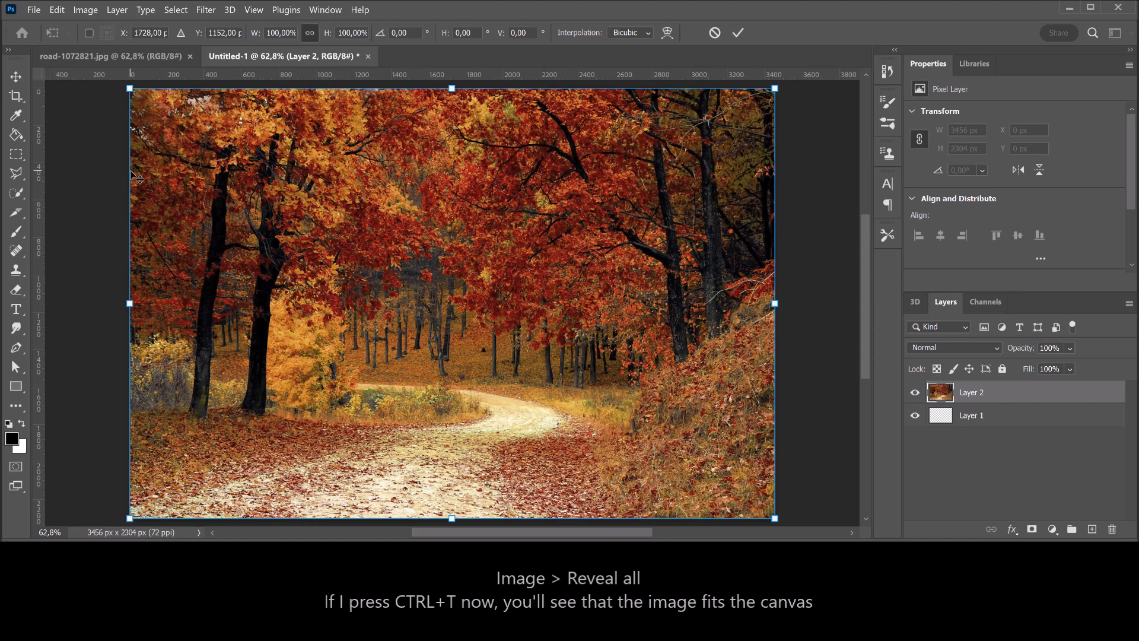
pyautogui.press('Escape')
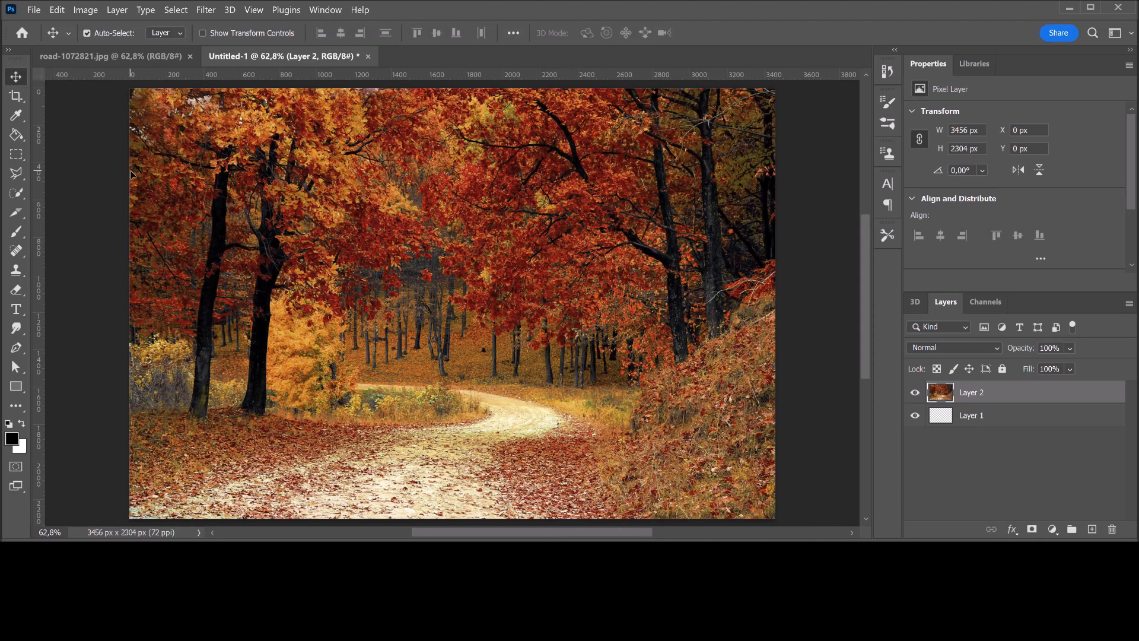
# - Check the canvas dimensions in the Canvas Size dialog without changing them, and undo the Reveal All expansion
pyautogui.click(86, 10)
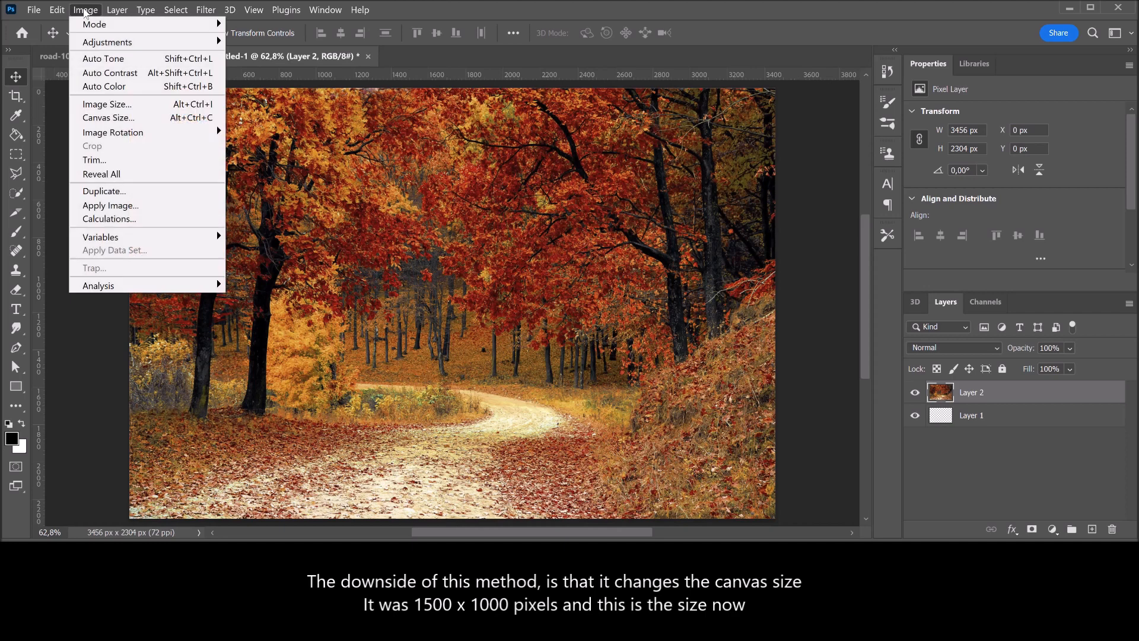
pyautogui.click(145, 119)
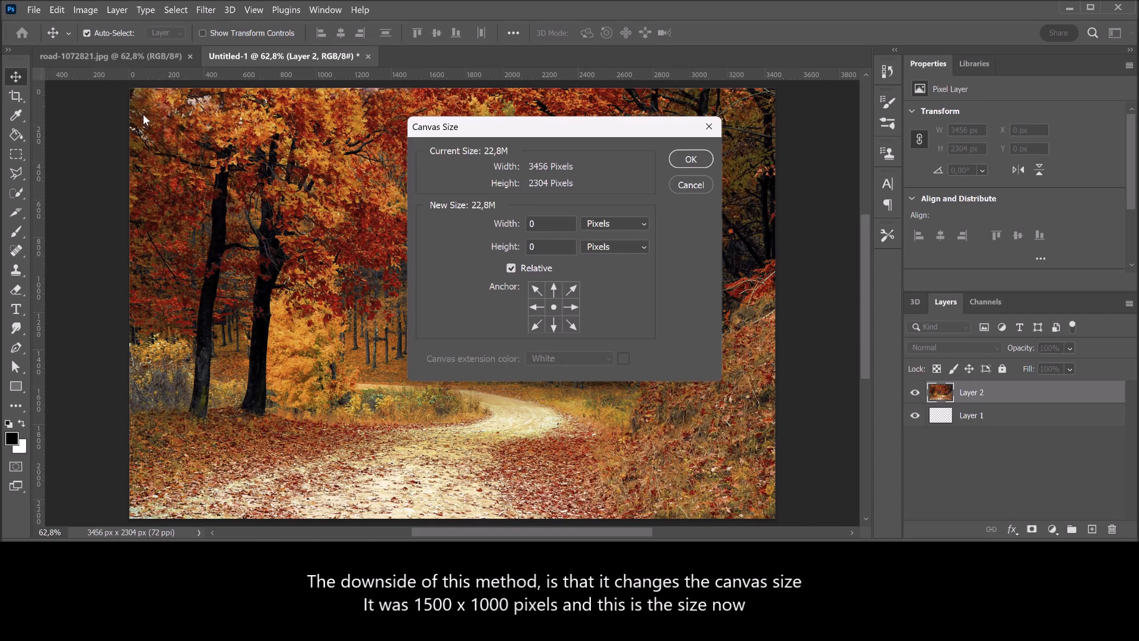
pyautogui.click(683, 184)
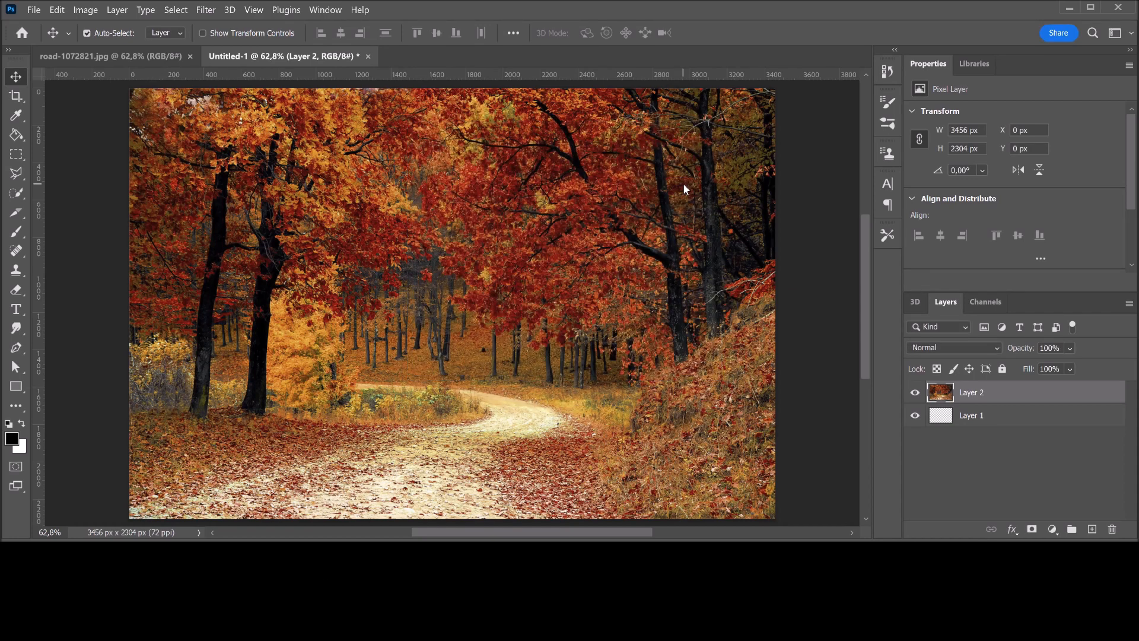
pyautogui.hotkey('ctrl', 'z')
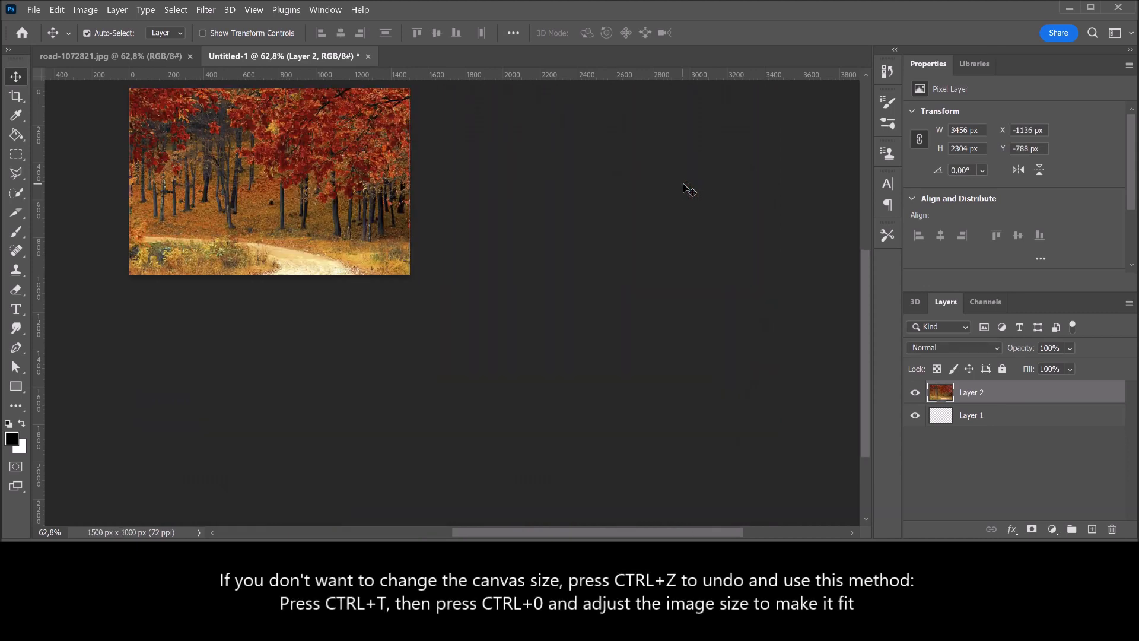
# - Scale Layer 2 proportionally to 43.40% and centre it at X 750 px, Y 500 px so it fills the canvas
pyautogui.hotkey('ctrl', 't')
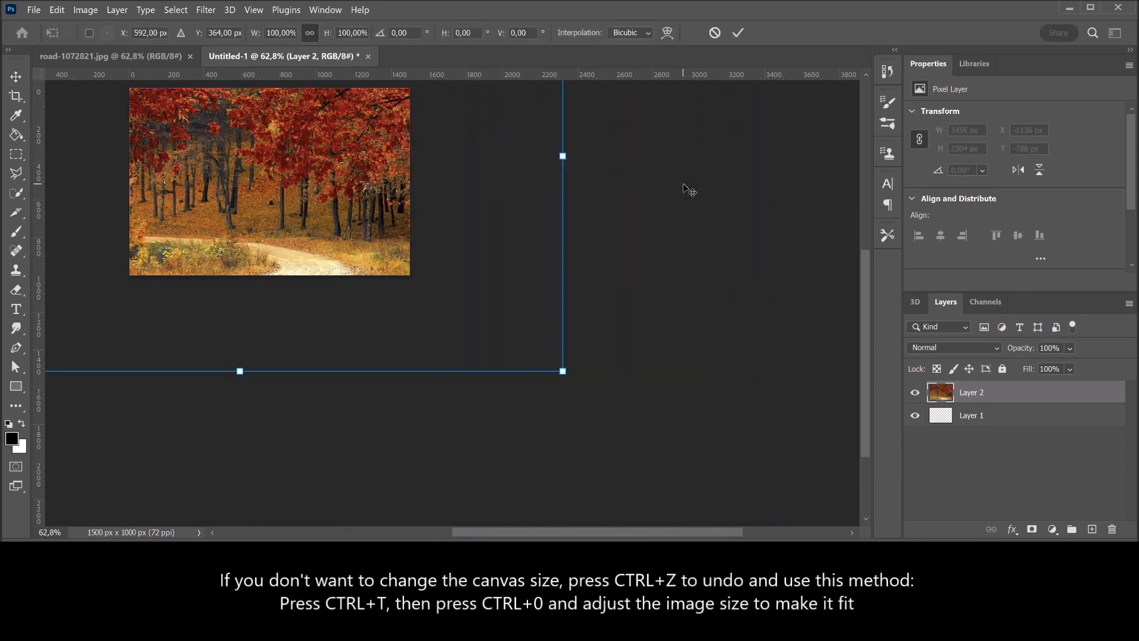
pyautogui.hotkey('ctrl', '0')
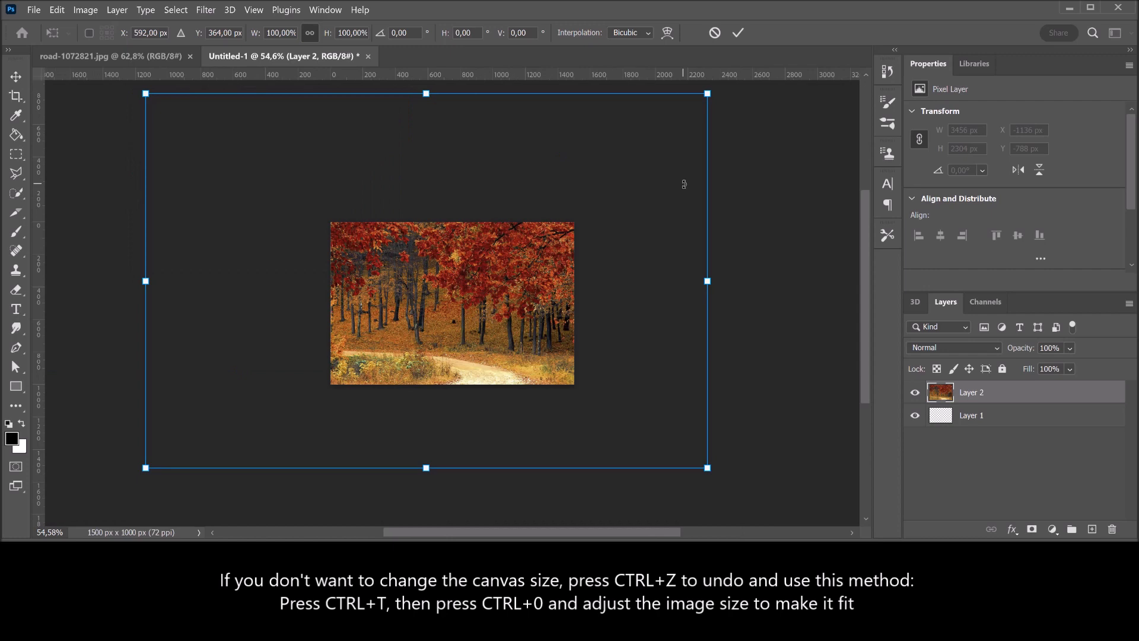
pyautogui.moveTo(427, 93); pyautogui.dragTo(445, 255)
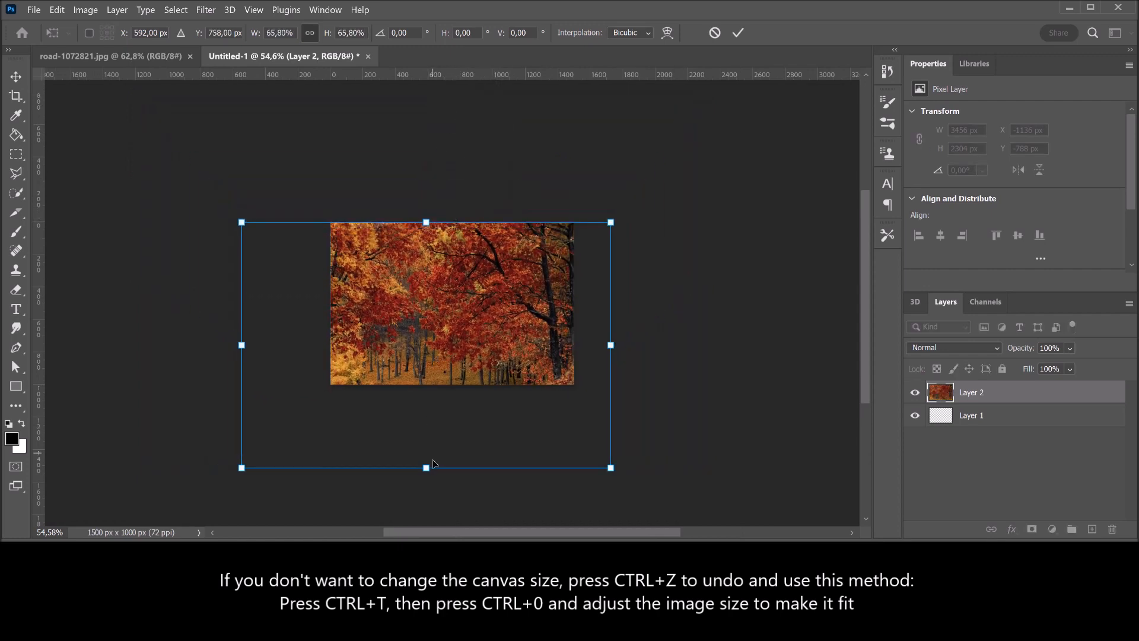
pyautogui.moveTo(427, 467); pyautogui.dragTo(424, 384)
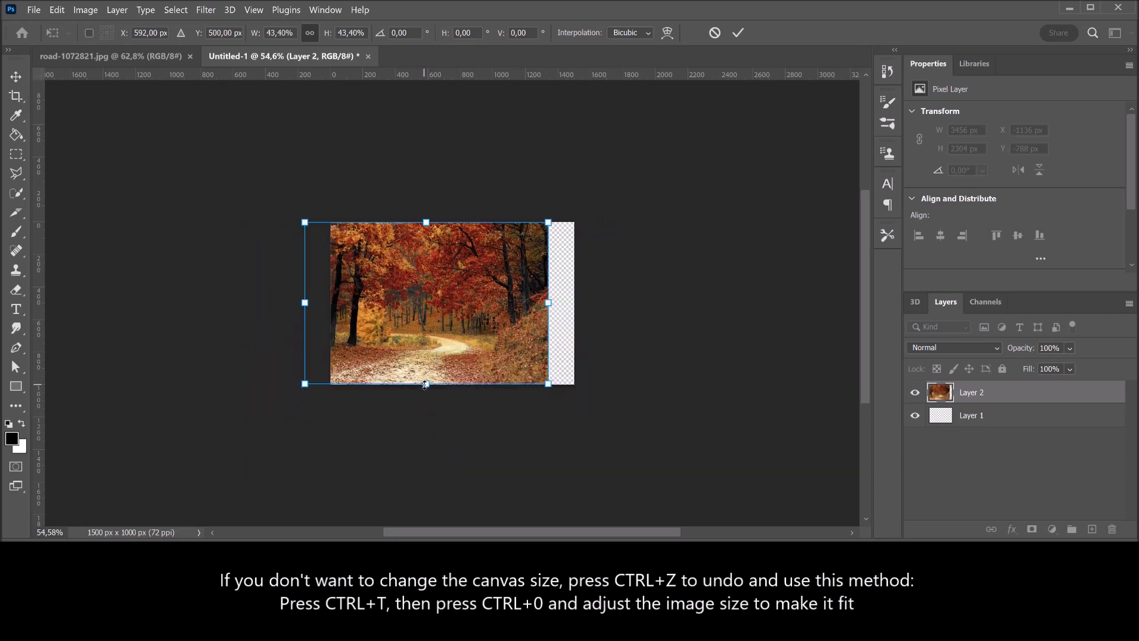
pyautogui.moveTo(410, 340); pyautogui.dragTo(433, 342)
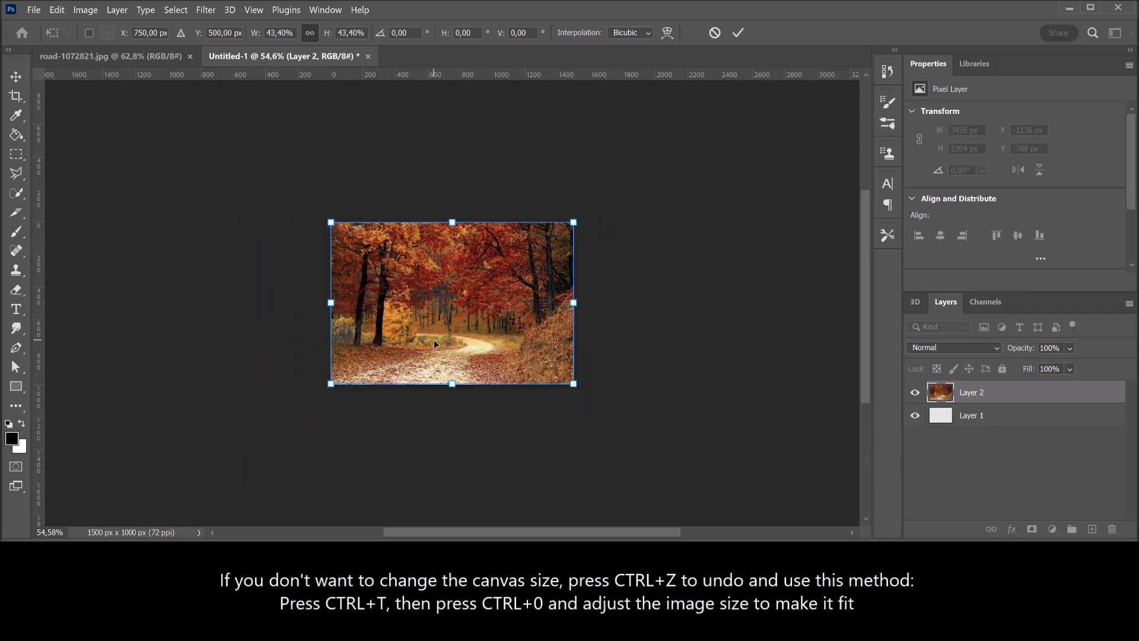
pyautogui.click(739, 32)
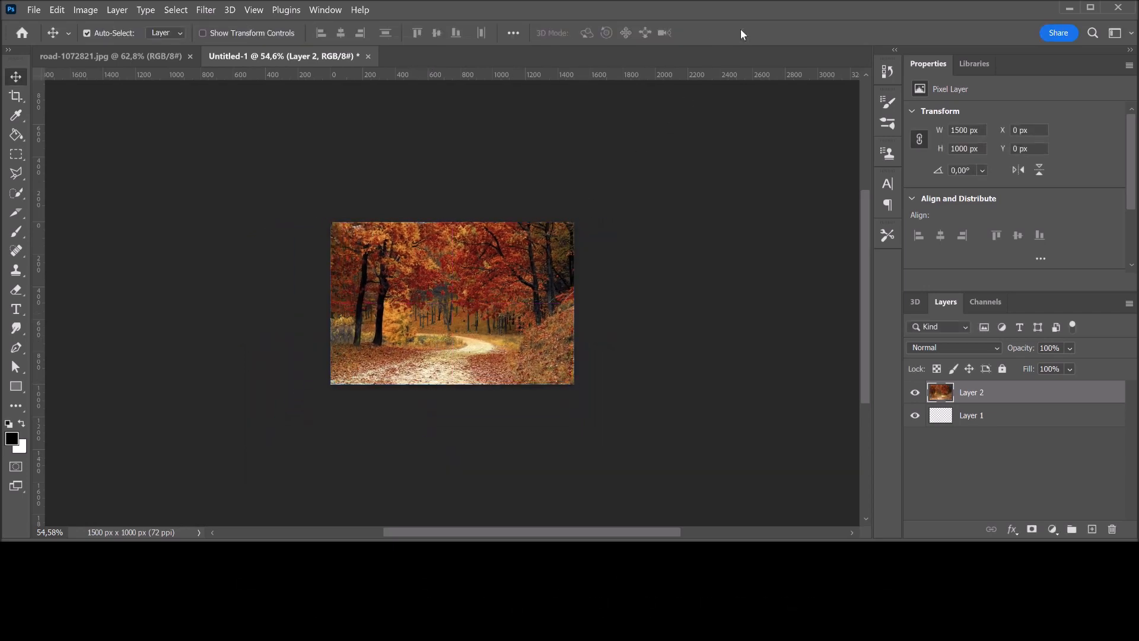
# - Check the canvas size of the document with the scaled image, leaving the dimensions as they are
pyautogui.hotkey('ctrl', '0')
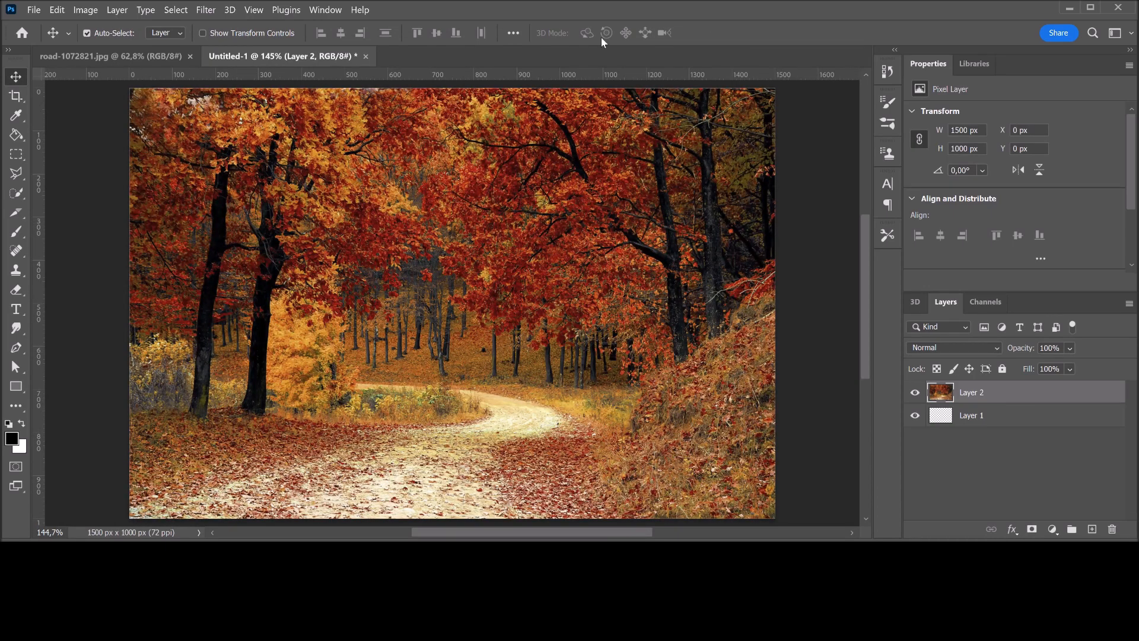
pyautogui.click(85, 10)
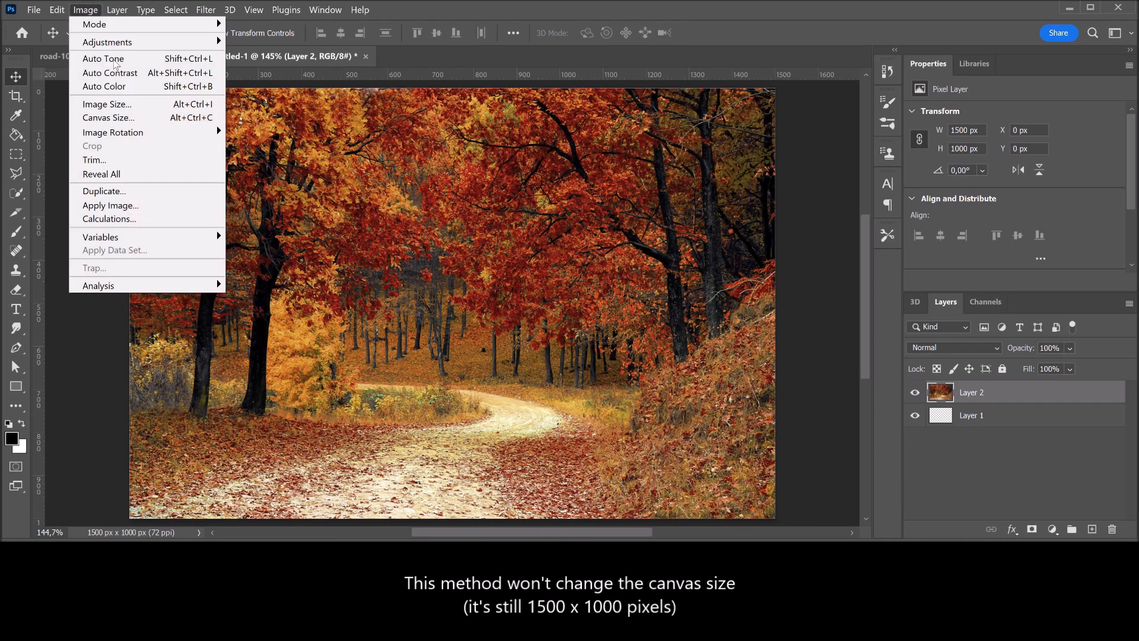
pyautogui.click(138, 117)
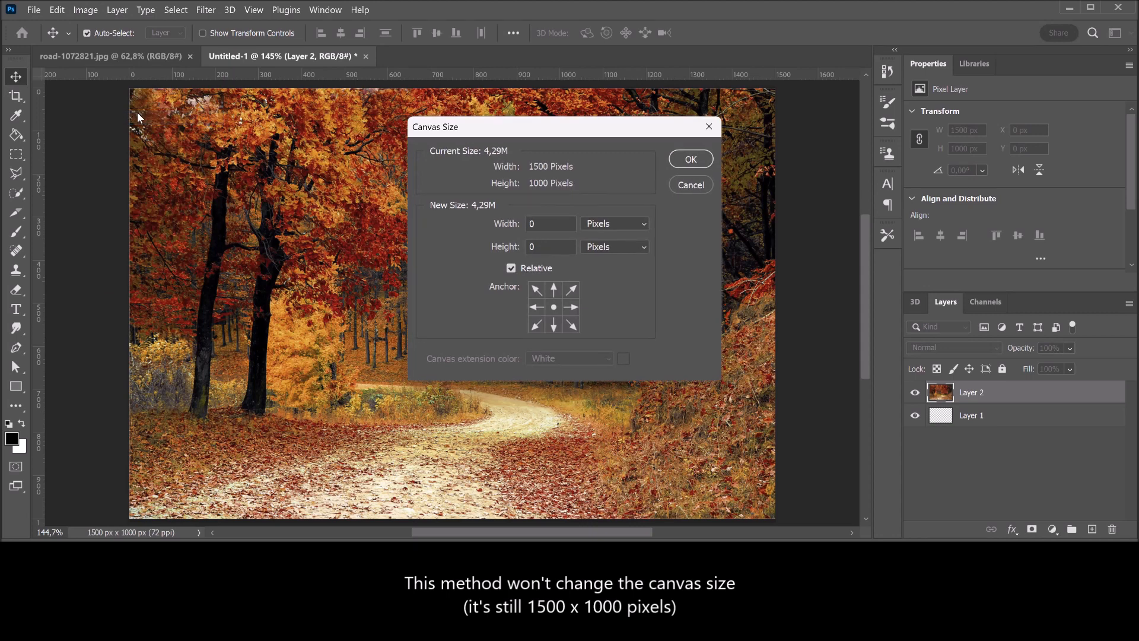
pyautogui.click(681, 185)
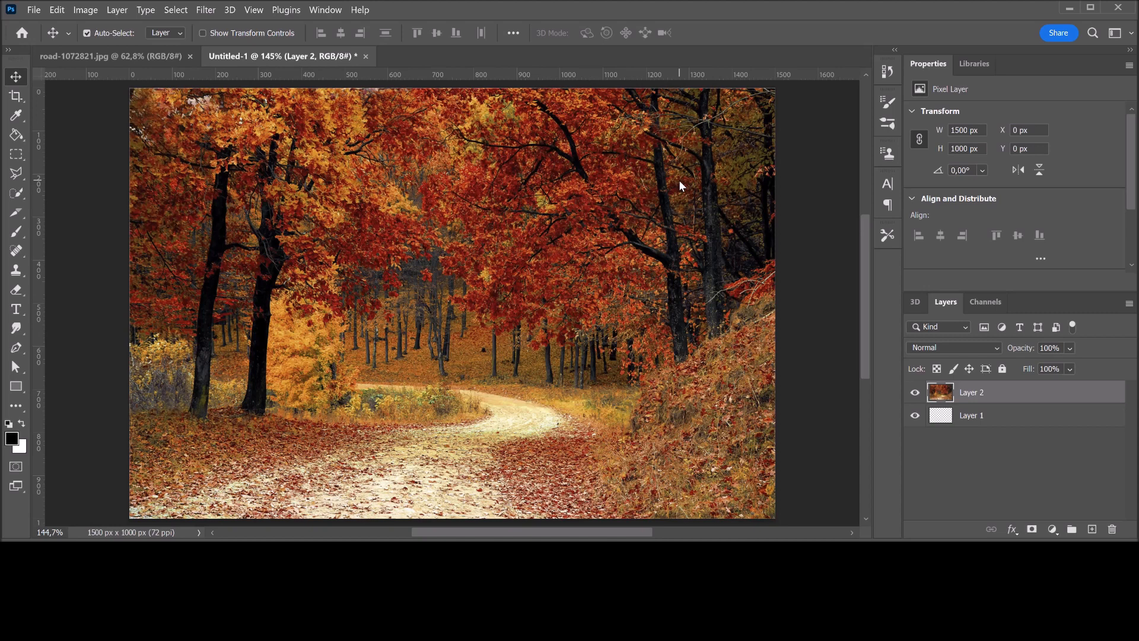
# - Create a new 6000 x 4000 pixel RGB document at 72 pixels/inch with a transparent background
pyautogui.hotkey('ctrl', 'n')
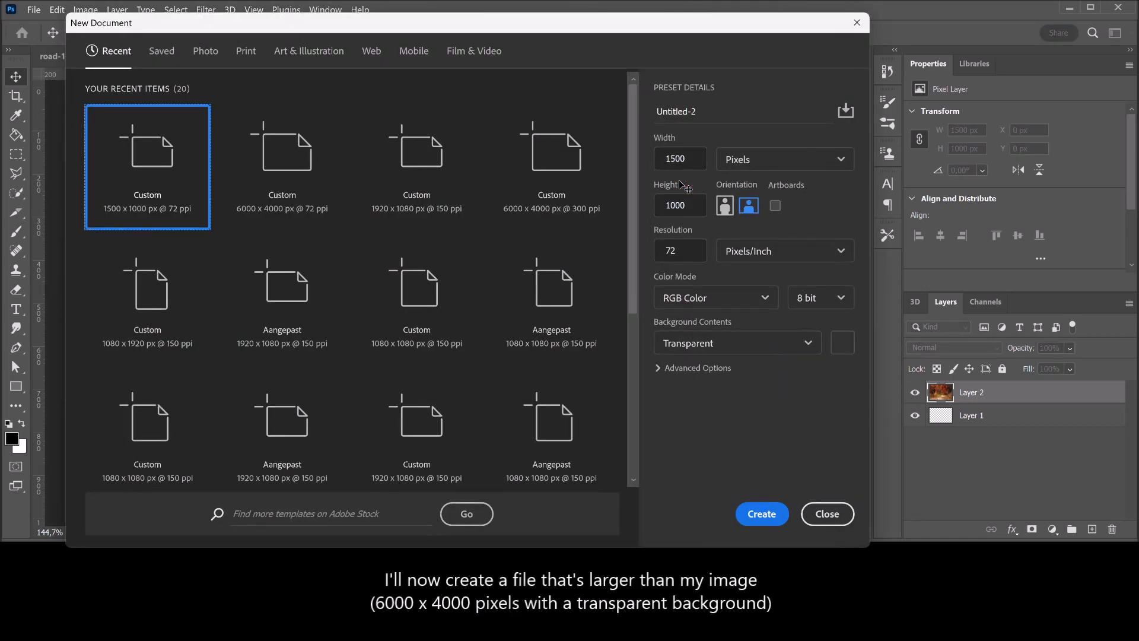
pyautogui.click(292, 183)
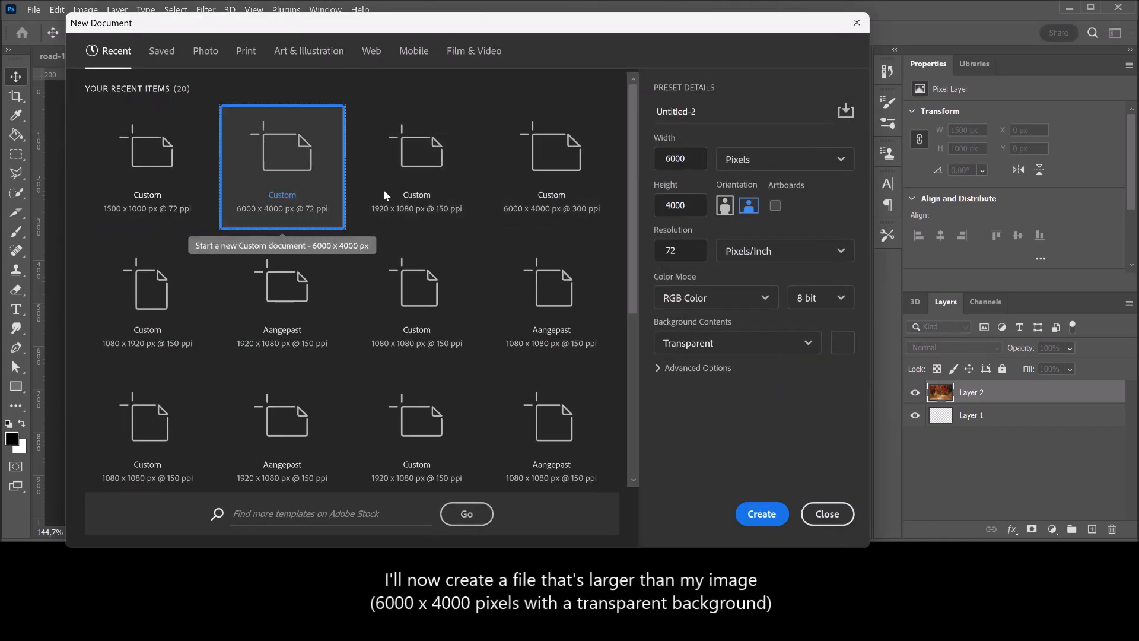
pyautogui.click(695, 167)
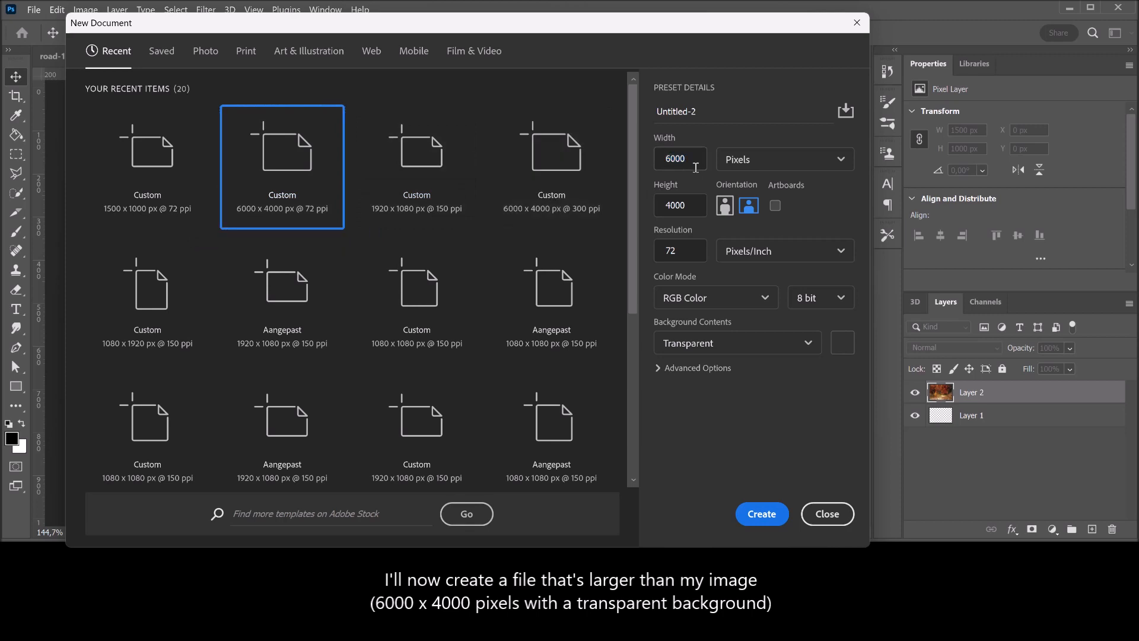
pyautogui.doubleClick(693, 203)
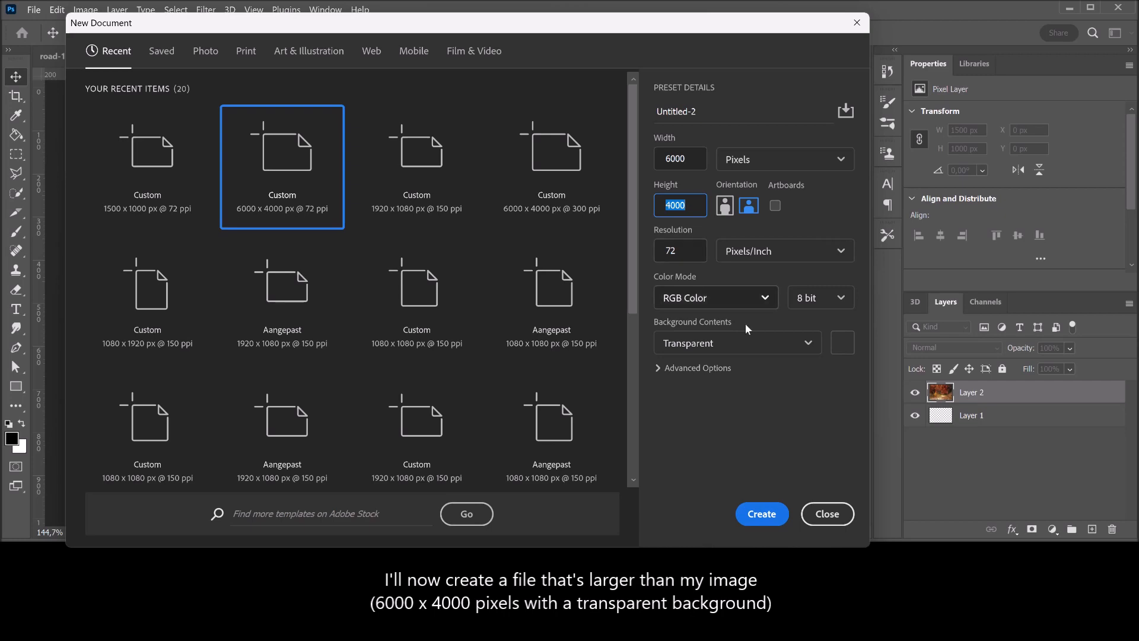
pyautogui.click(755, 347)
pyautogui.click(756, 350)
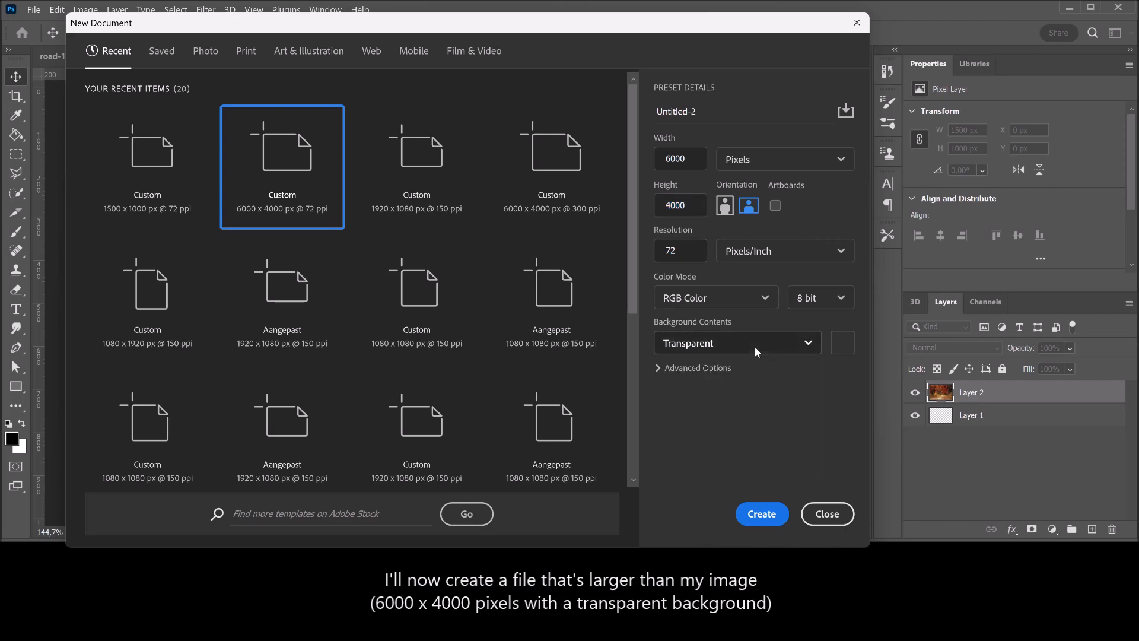
pyautogui.click(763, 514)
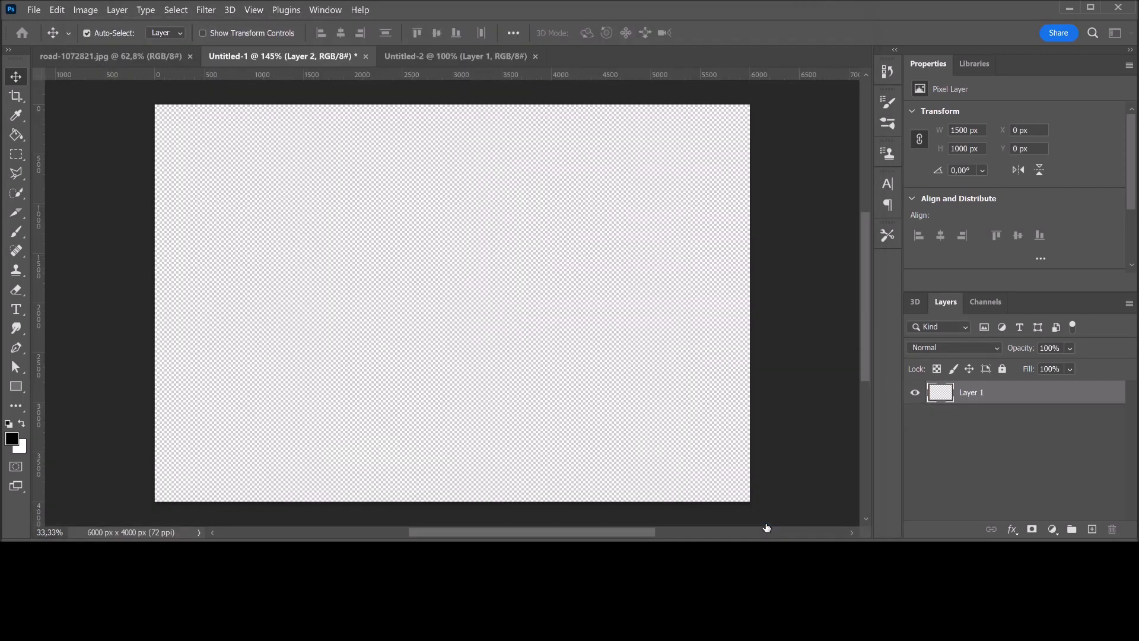
# - Copy the autumn road image from road-1072821.jpg into the blank Untitled-2 document as a new layer
pyautogui.click(161, 57)
pyautogui.moveTo(336, 158); pyautogui.dragTo(439, 279)
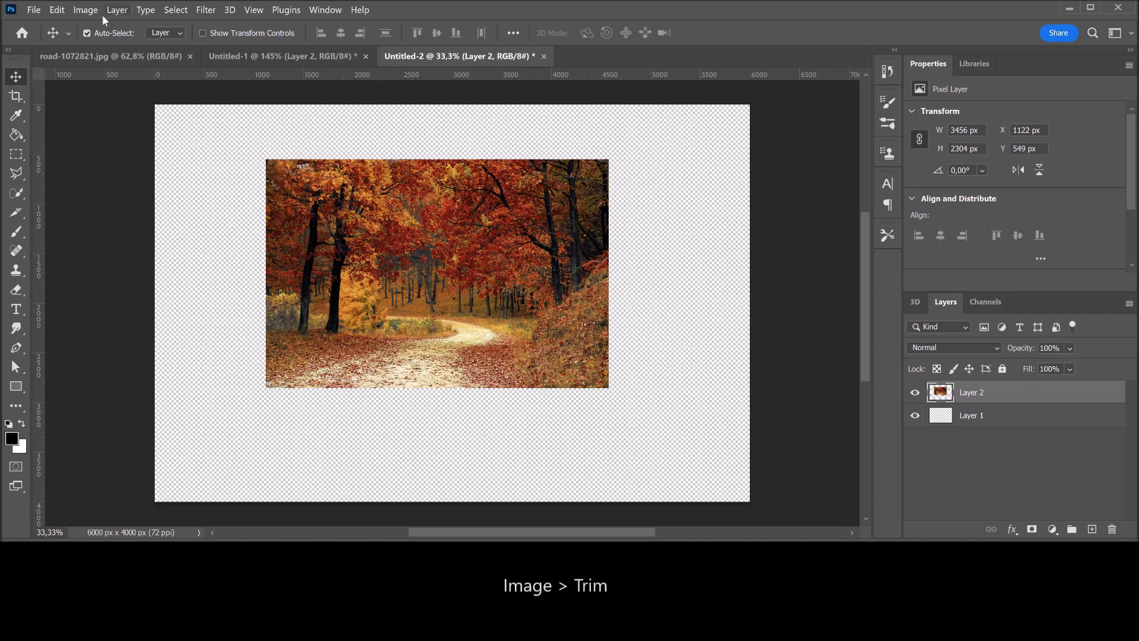
# - Trim the canvas based on transparent pixels at the top, bottom, left and right, and fit the document in view
pyautogui.click(87, 10)
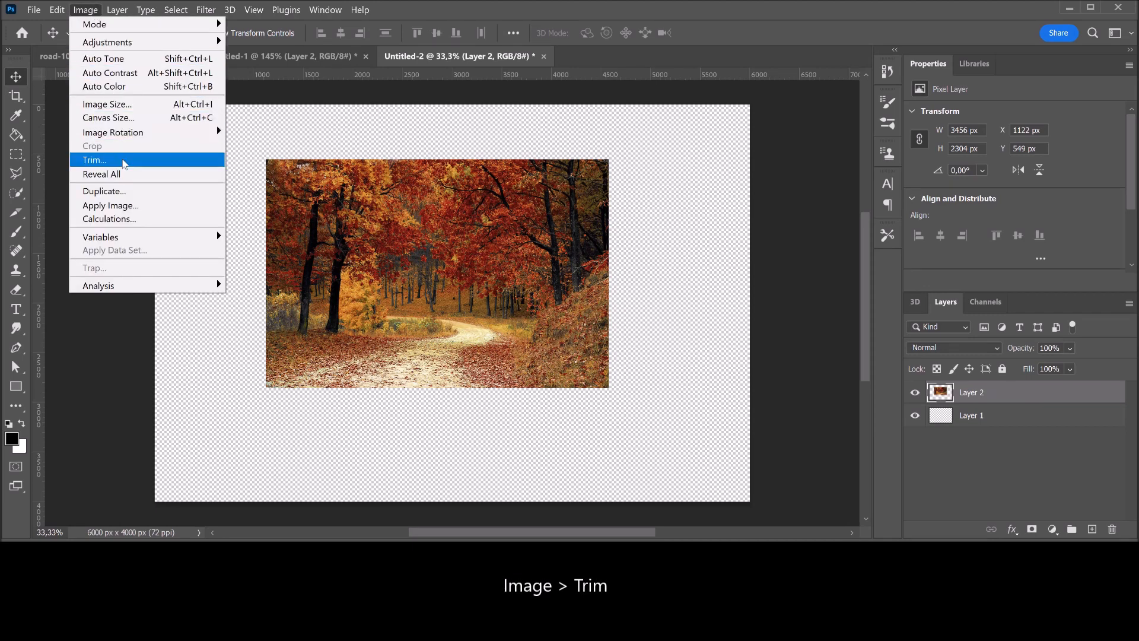
pyautogui.click(124, 161)
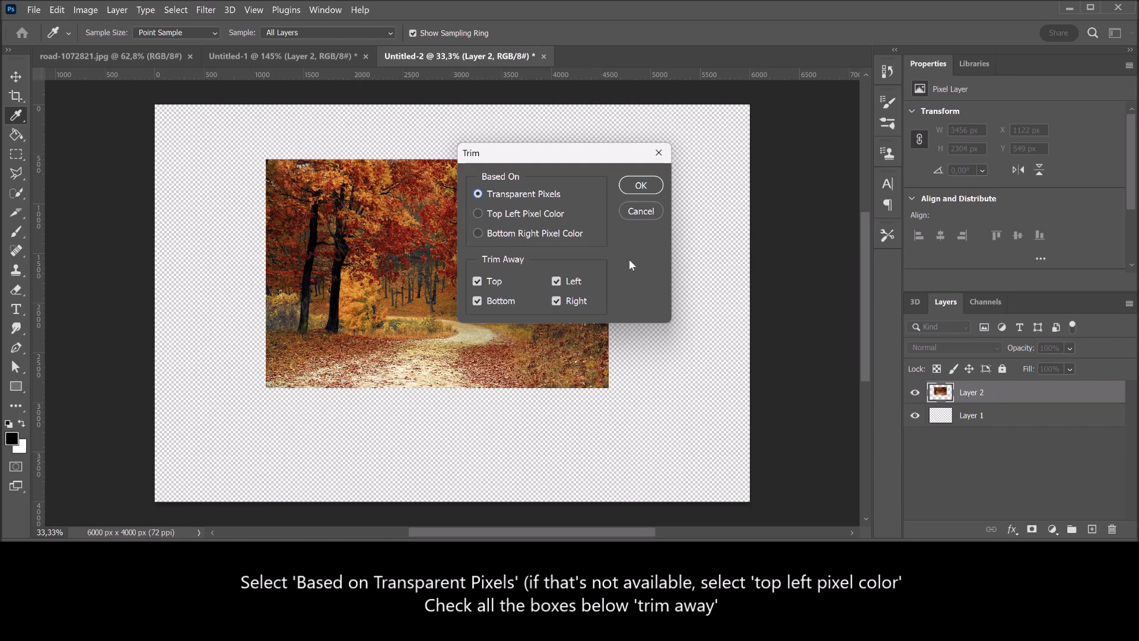
pyautogui.click(641, 185)
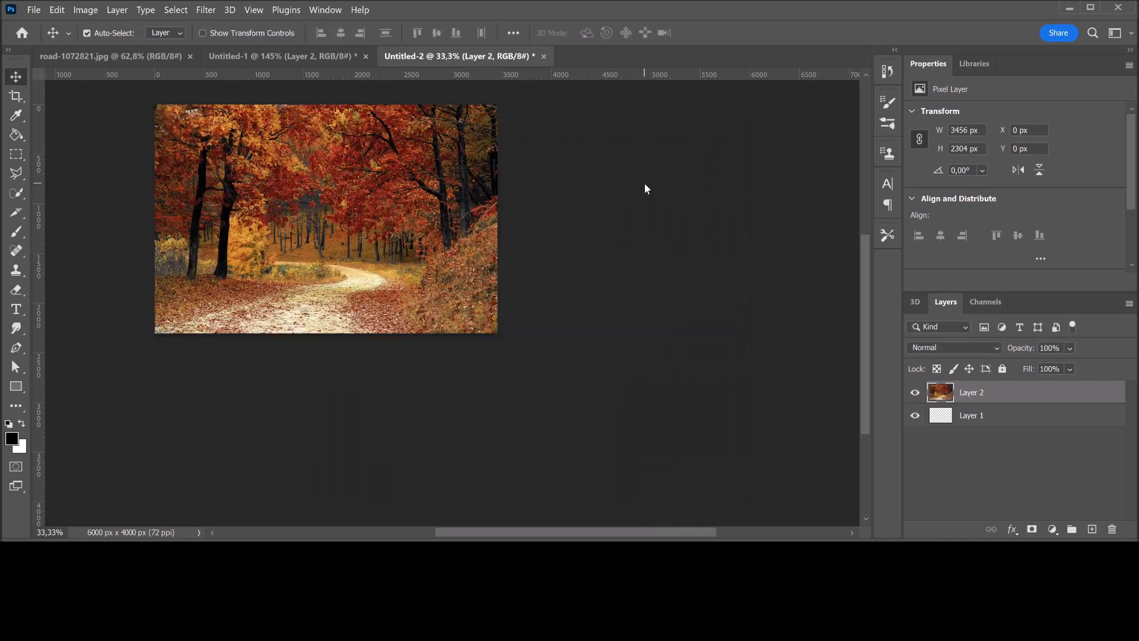
pyautogui.hotkey('ctrl', '0')
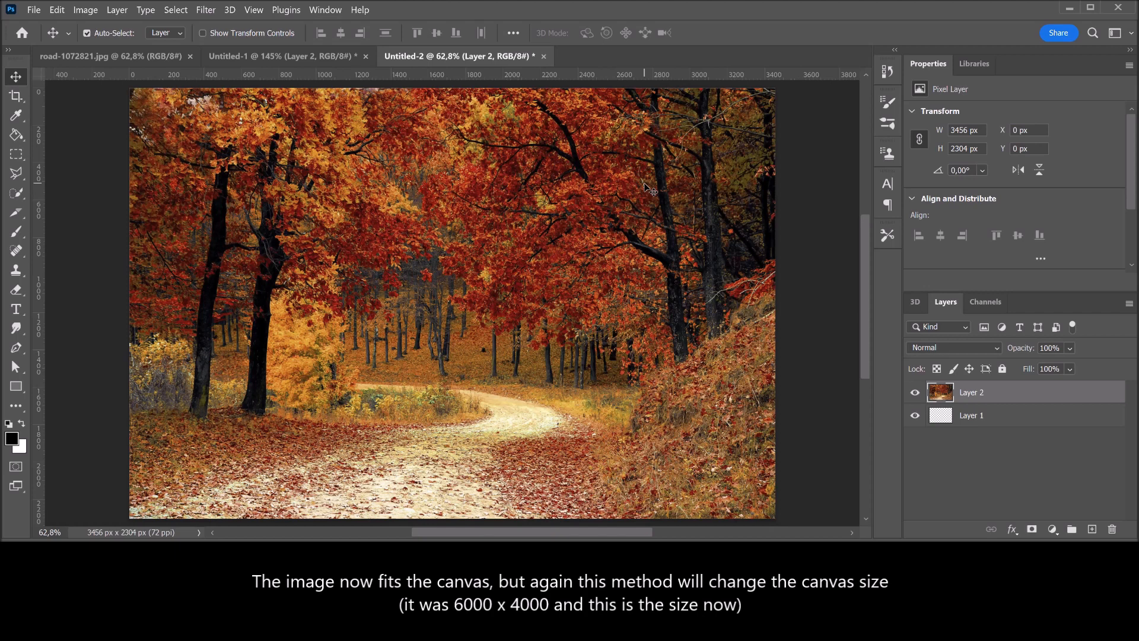
# - Check the trimmed document's canvas size without changing it, and undo the trim
pyautogui.click(91, 12)
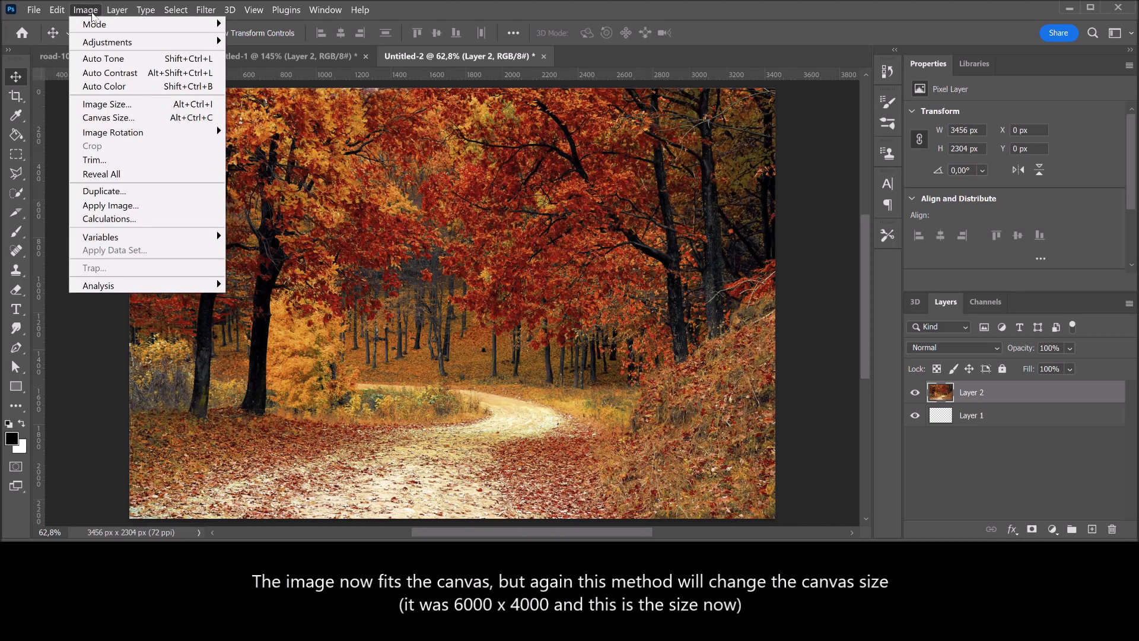
pyautogui.click(147, 118)
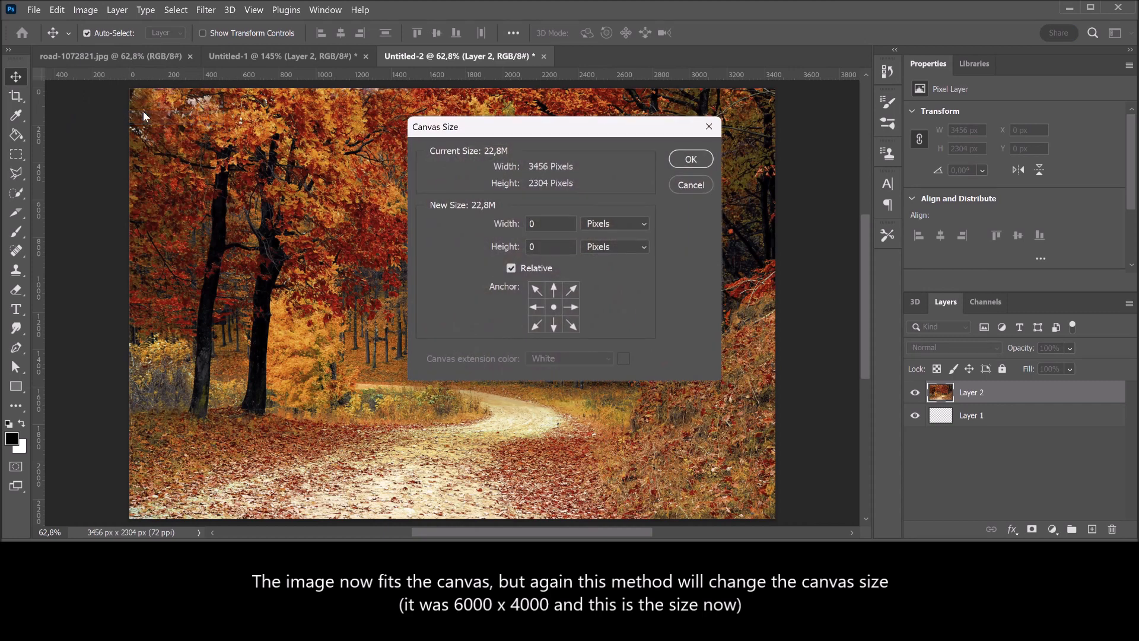
pyautogui.click(688, 184)
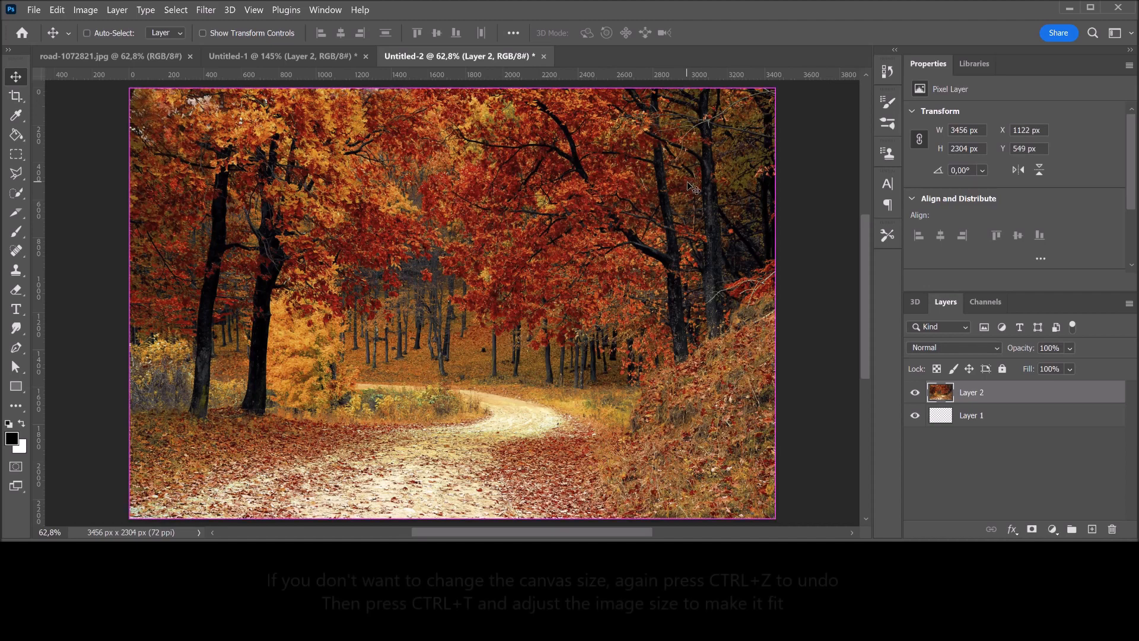
pyautogui.hotkey('ctrl', 'z')
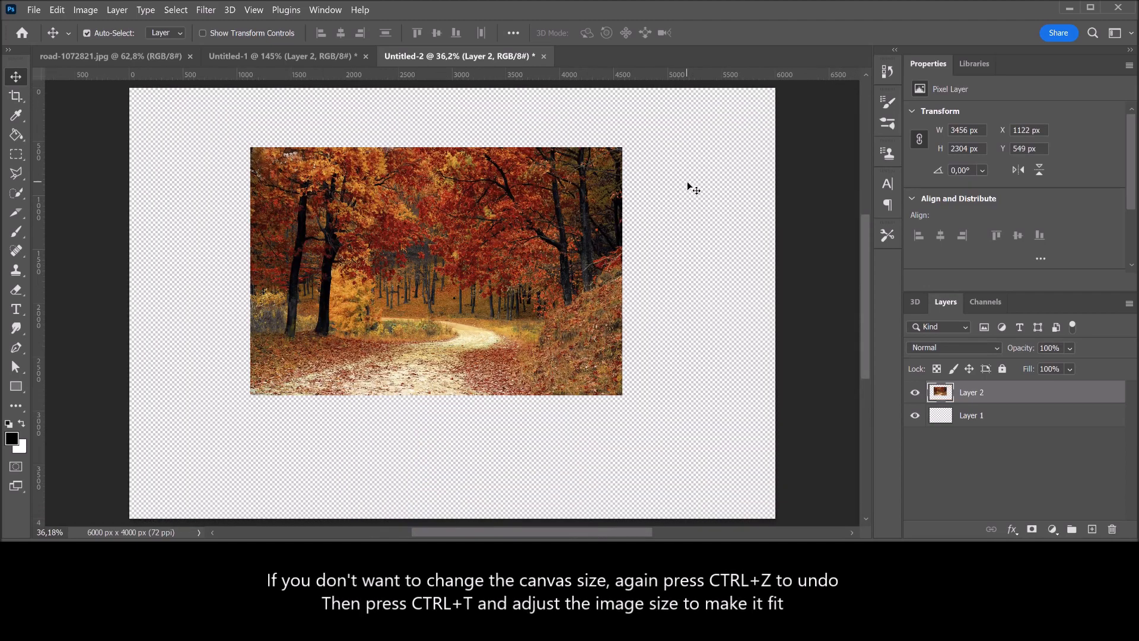
# - Scale Layer 2 proportionally to 173.61% and centre it at X 3000 px, Y 2000 px so it fills the canvas
pyautogui.hotkey('ctrl', 't')
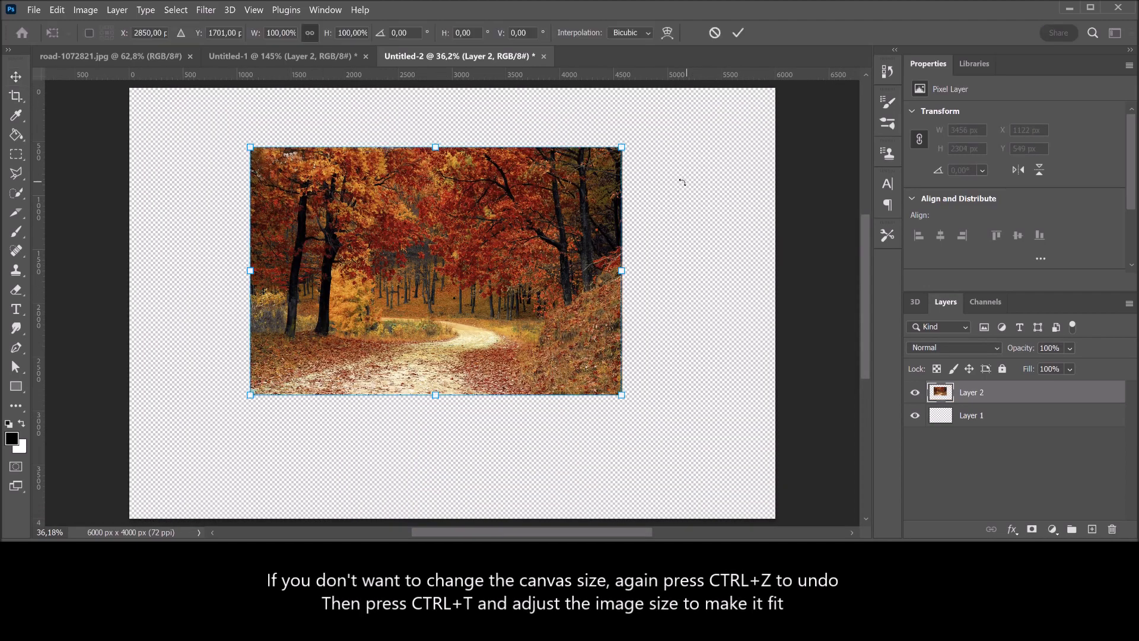
pyautogui.moveTo(435, 147); pyautogui.dragTo(435, 88)
pyautogui.moveTo(435, 394); pyautogui.dragTo(449, 513)
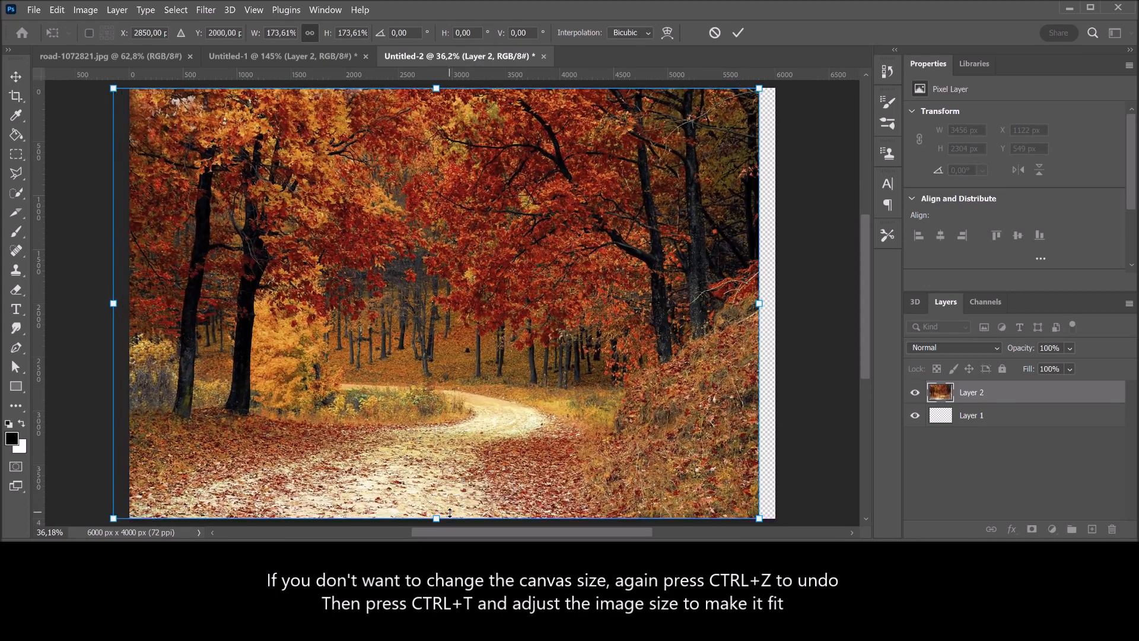
pyautogui.moveTo(409, 419); pyautogui.dragTo(422, 419)
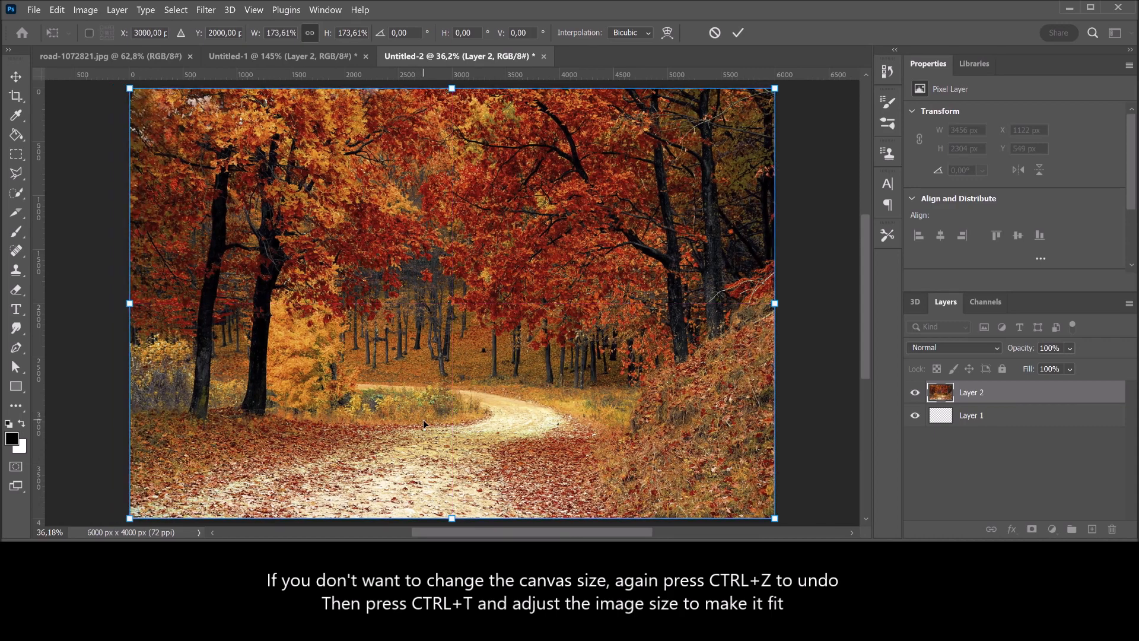
pyautogui.click(737, 32)
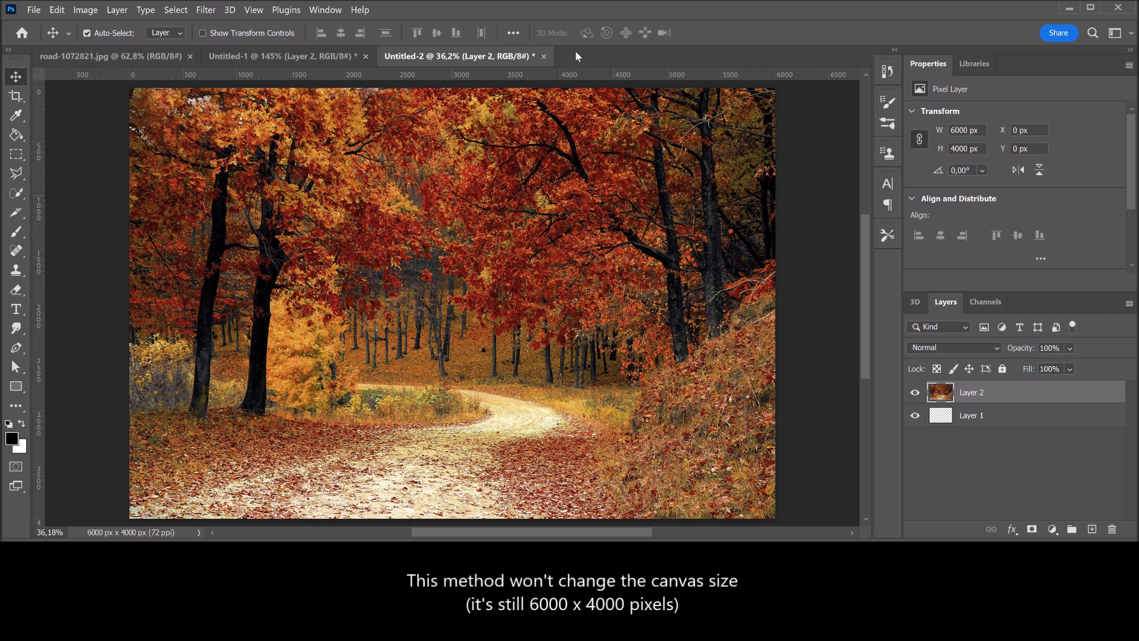
# - Check the canvas size of the document with the enlarged image, leaving the dimensions as they are
pyautogui.click(88, 10)
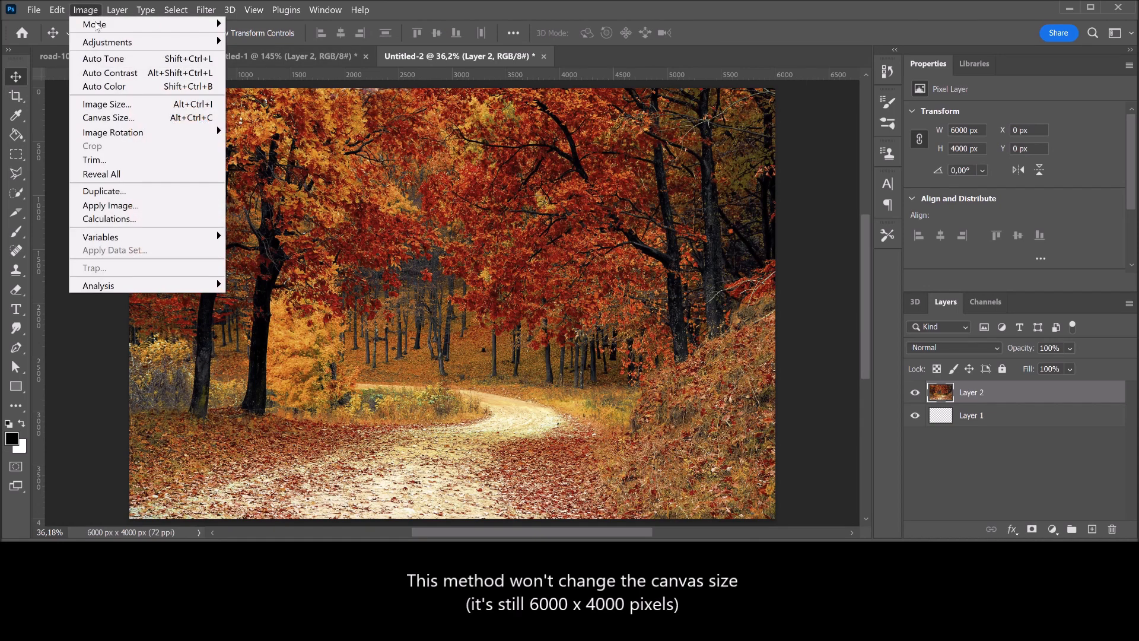
pyautogui.click(134, 119)
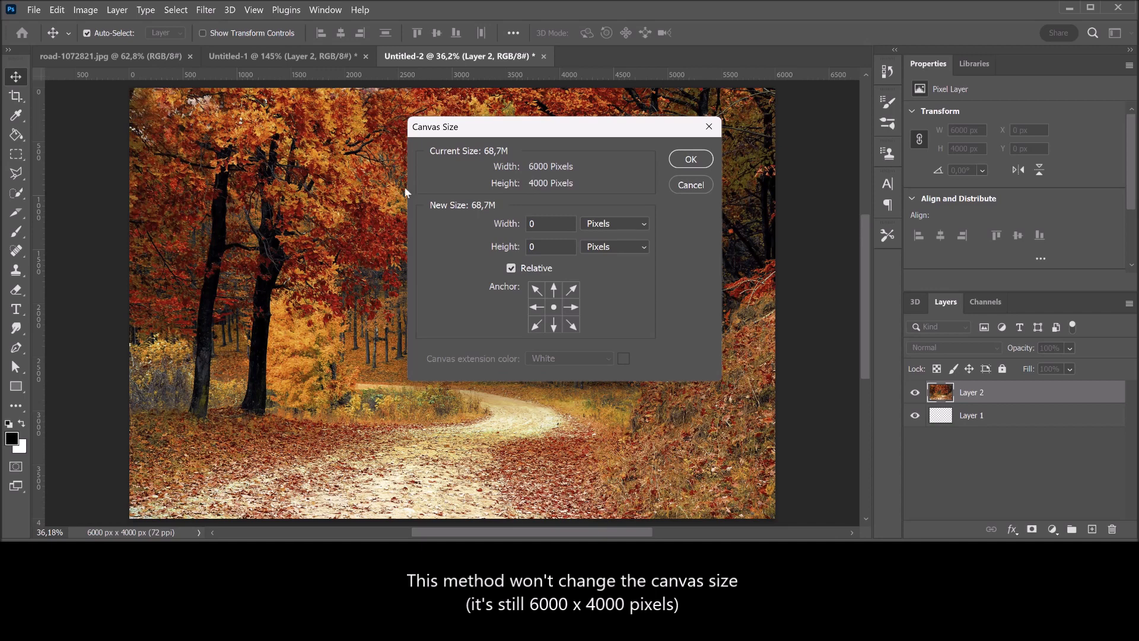
pyautogui.click(691, 185)
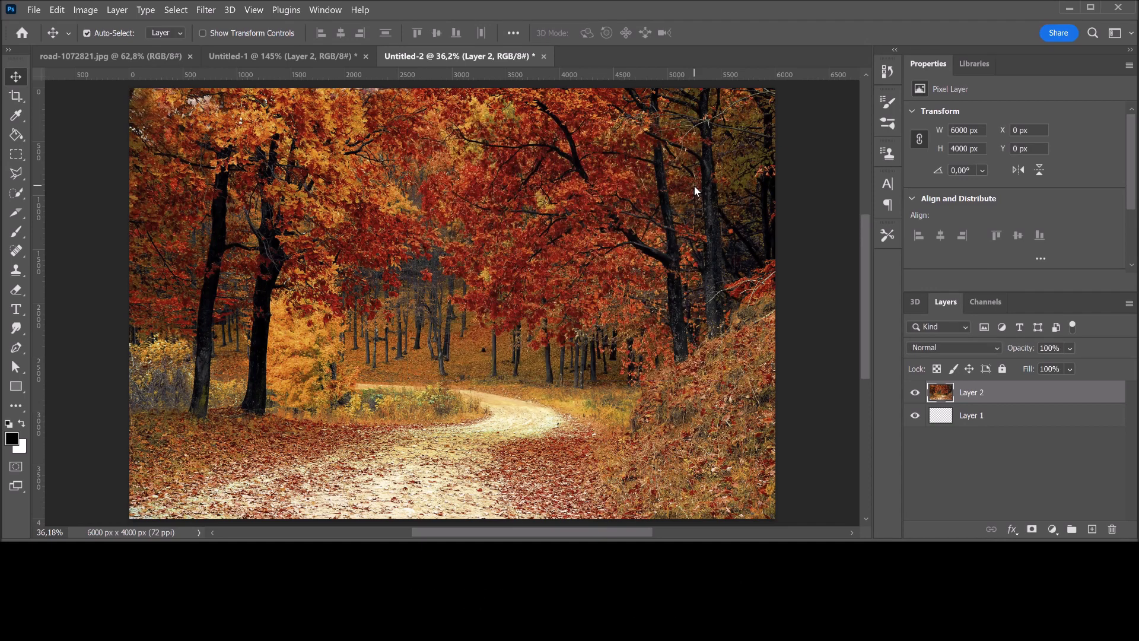